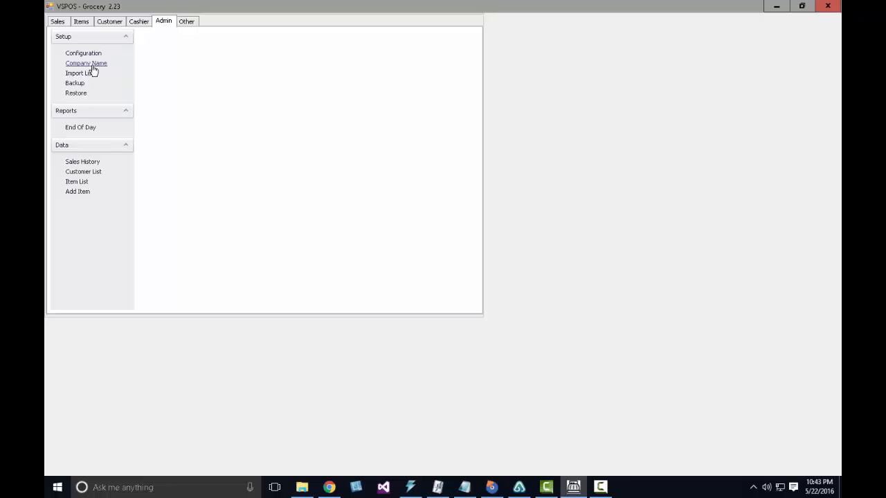
# Review the company name ABC Grocery and its Facebook and Twitter receipt lines, then accept
pyautogui.click(93, 70)
pyautogui.moveTo(439, 134); pyautogui.dragTo(320, 136)
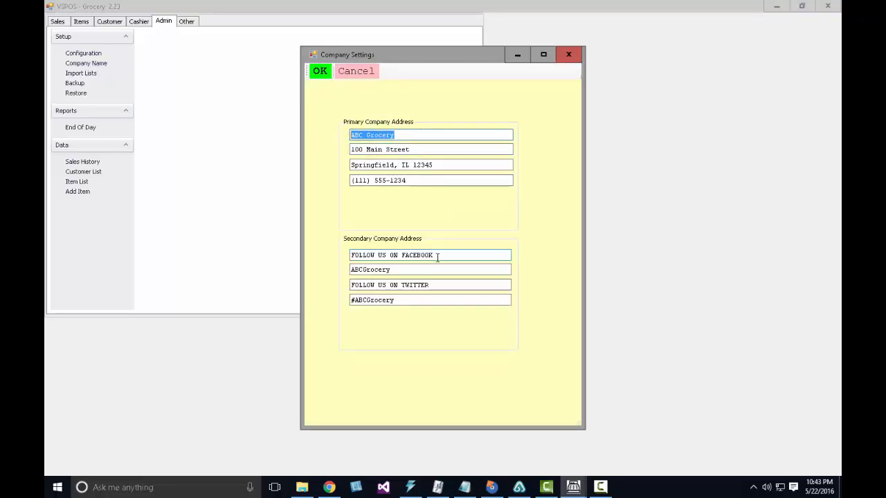
pyautogui.moveTo(432, 255); pyautogui.dragTo(350, 256)
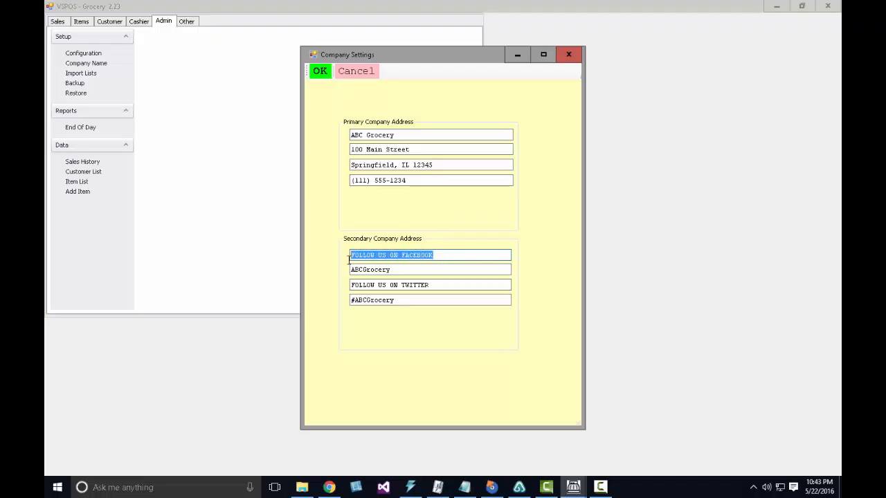
pyautogui.click(424, 268)
pyautogui.moveTo(424, 269); pyautogui.dragTo(337, 272)
pyautogui.moveTo(451, 286); pyautogui.dragTo(344, 294)
pyautogui.moveTo(407, 301); pyautogui.dragTo(346, 301)
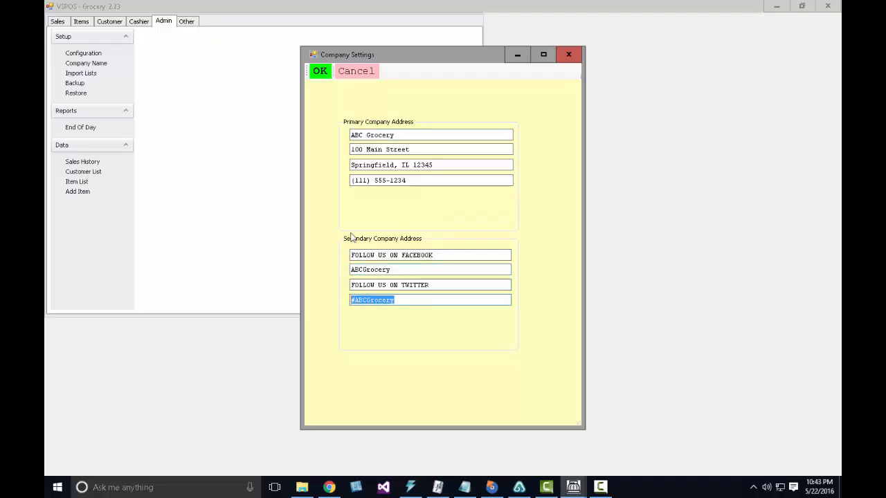
pyautogui.click(324, 76)
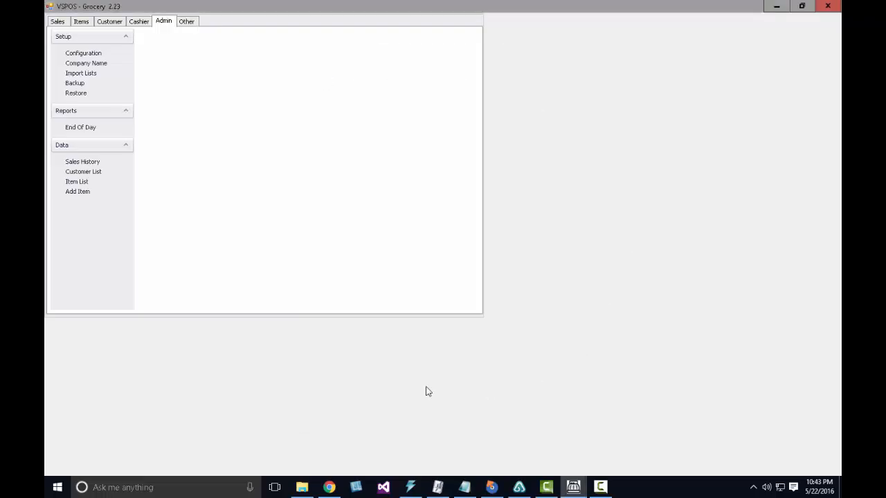
# In the sales tax table, keep NYC at 0.08875 and save the tax records
pyautogui.click(95, 57)
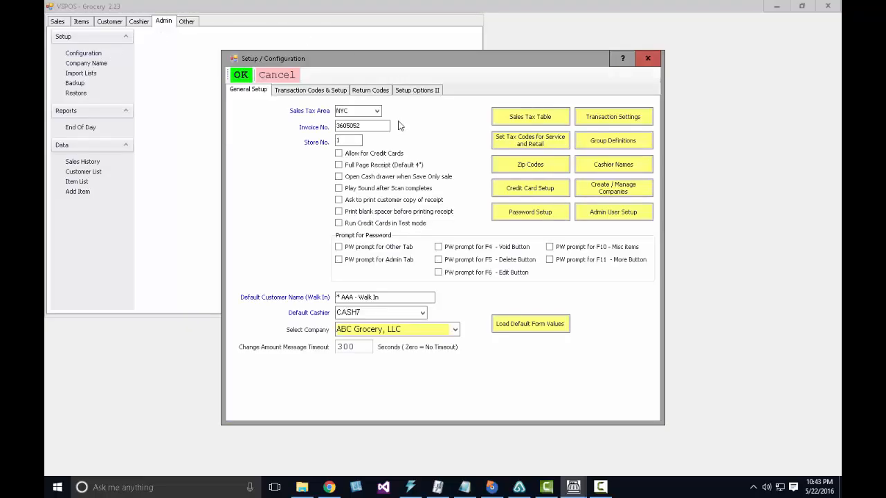
pyautogui.click(554, 122)
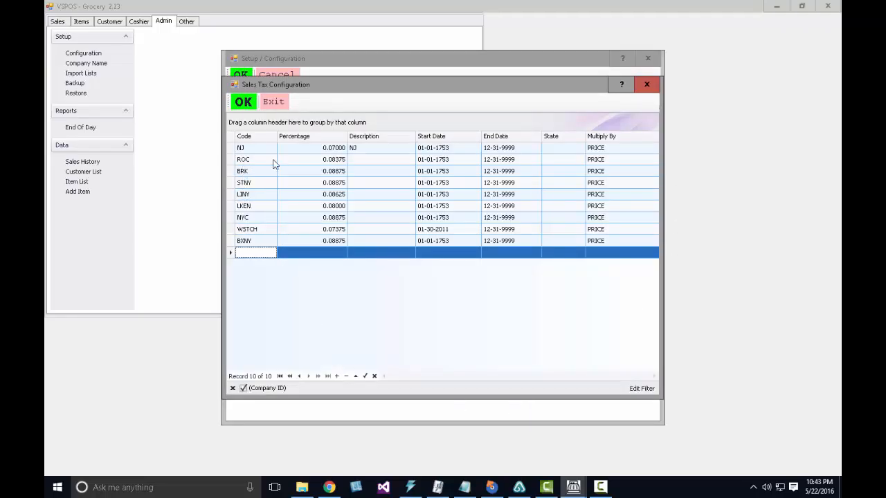
pyautogui.click(274, 220)
pyautogui.click(315, 216)
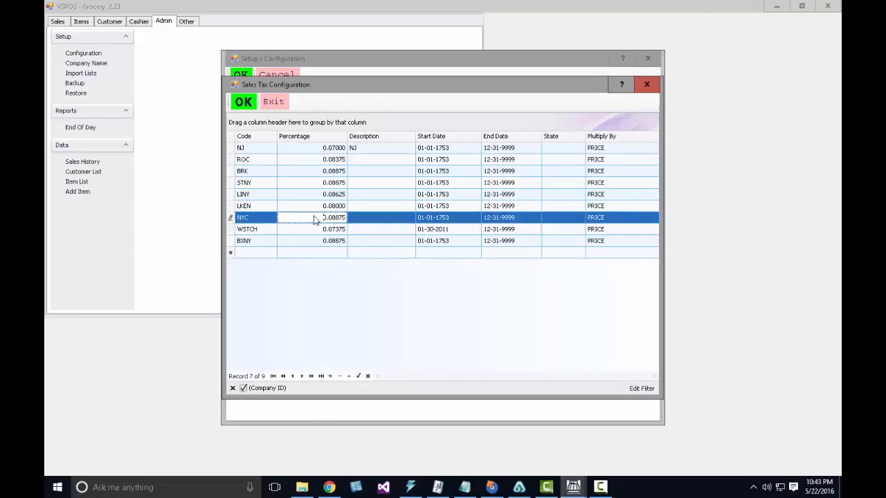
pyautogui.doubleClick(318, 216)
pyautogui.click(529, 218)
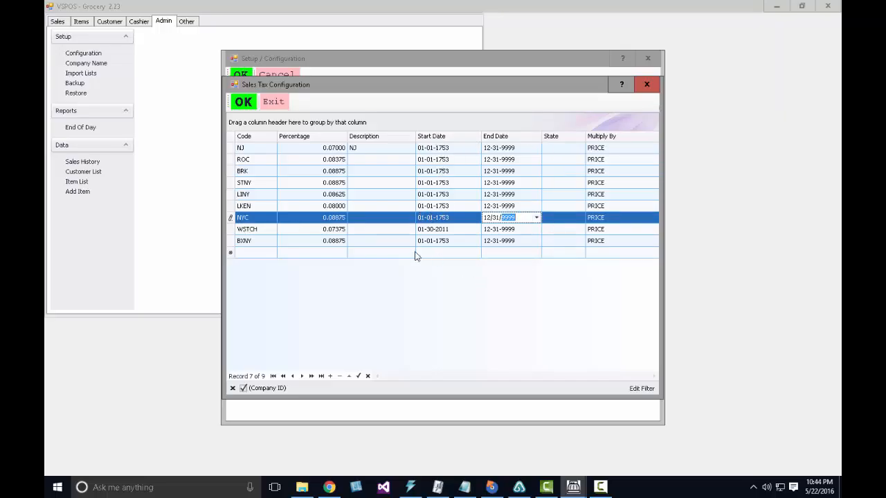
pyautogui.click(288, 216)
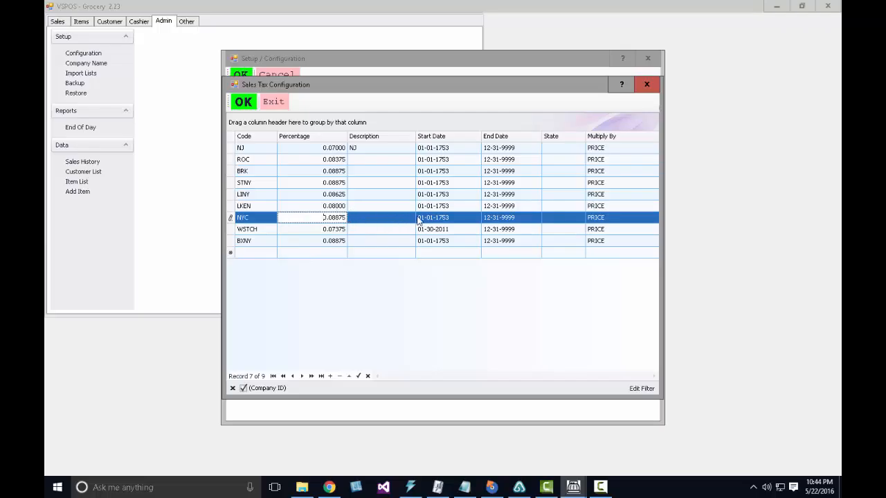
pyautogui.click(246, 101)
pyautogui.click(452, 281)
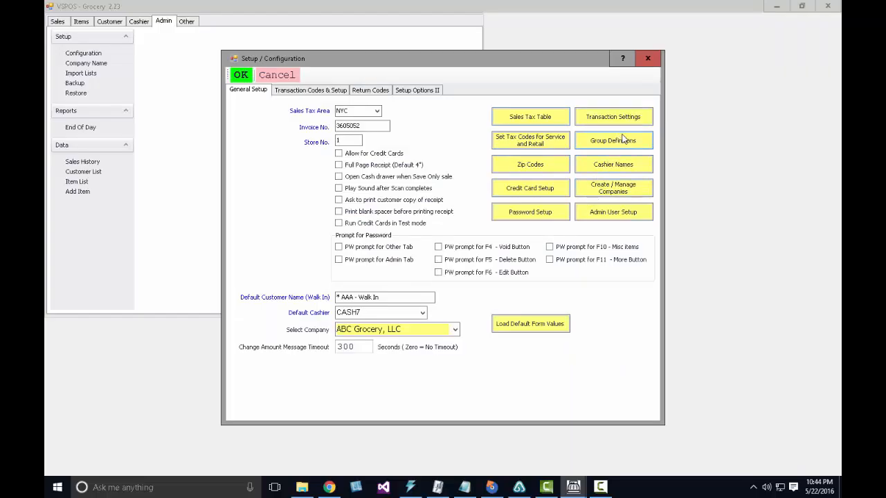
# Save the company list with ABC Grocery, LLC and acknowledge the confirmation
pyautogui.click(643, 187)
pyautogui.click(226, 148)
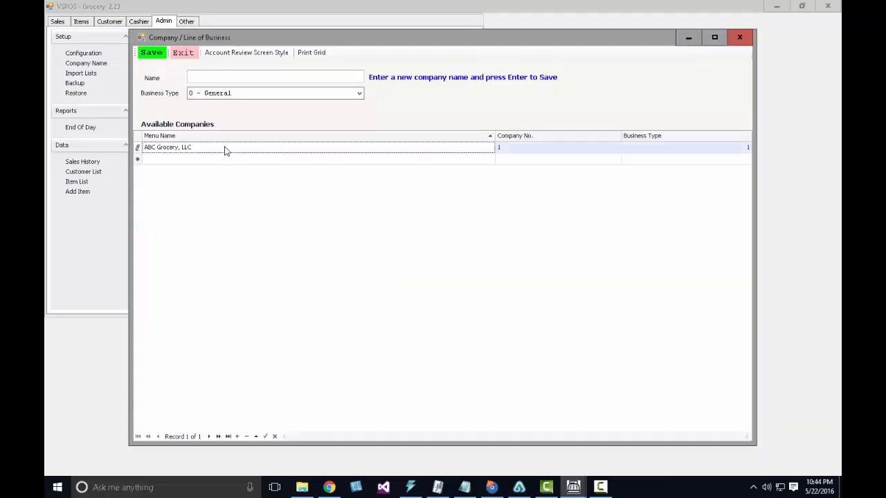
pyautogui.click(159, 54)
pyautogui.click(466, 281)
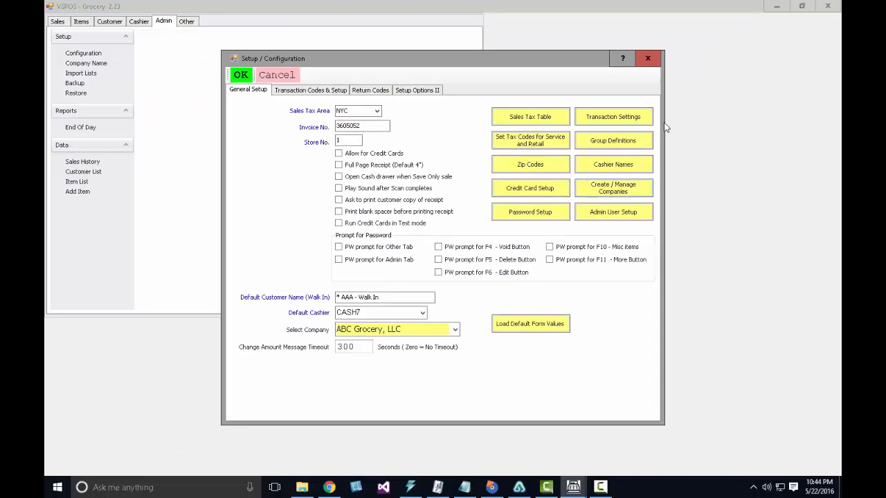
# Enter a first admin user name in Admin User Setup, then close it
pyautogui.click(583, 216)
pyautogui.click(389, 213)
pyautogui.write('jm')
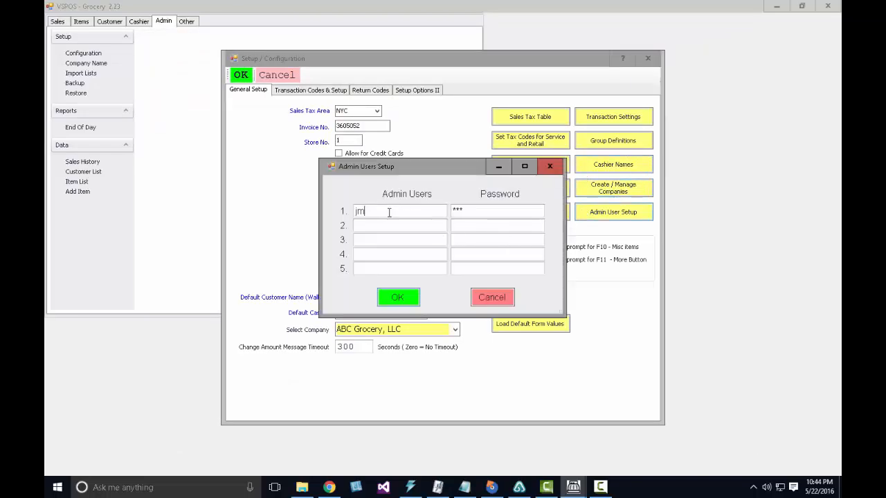
pyautogui.moveTo(469, 208); pyautogui.dragTo(343, 224)
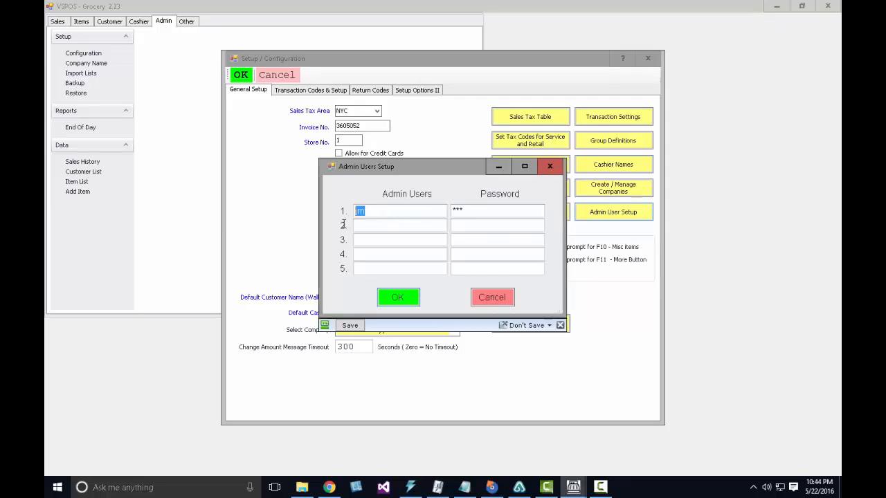
pyautogui.click(549, 166)
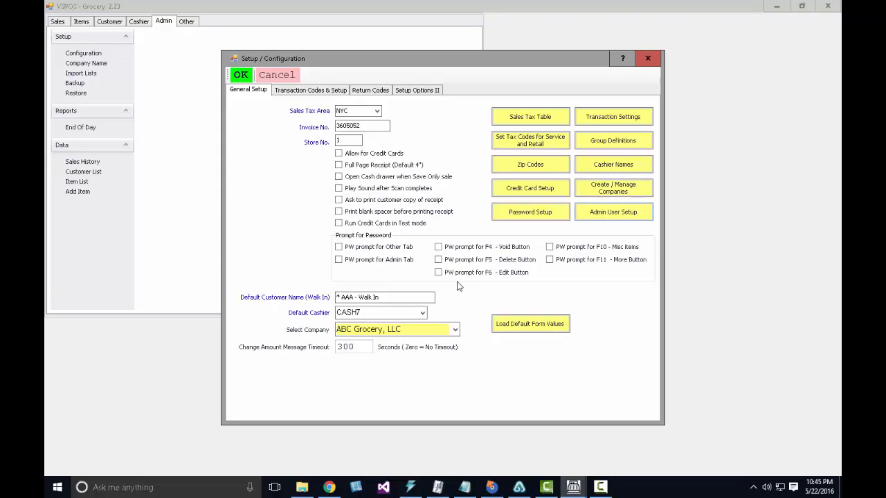
pyautogui.click(543, 191)
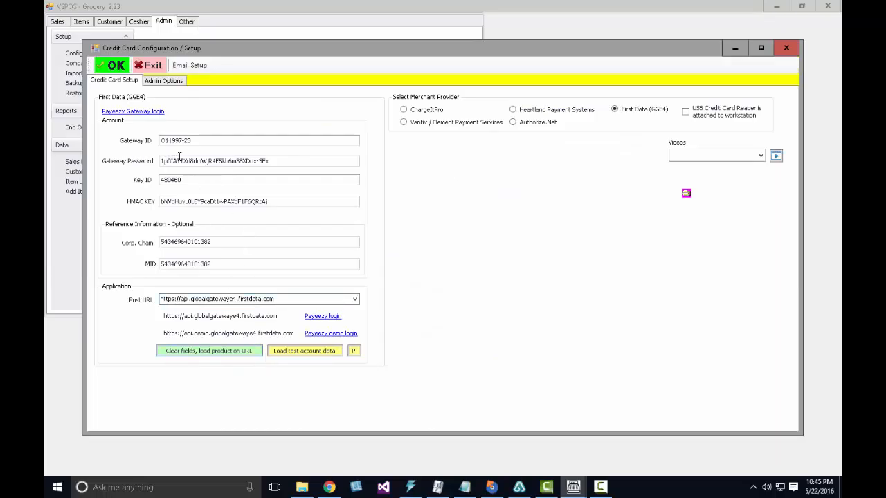
pyautogui.click(152, 66)
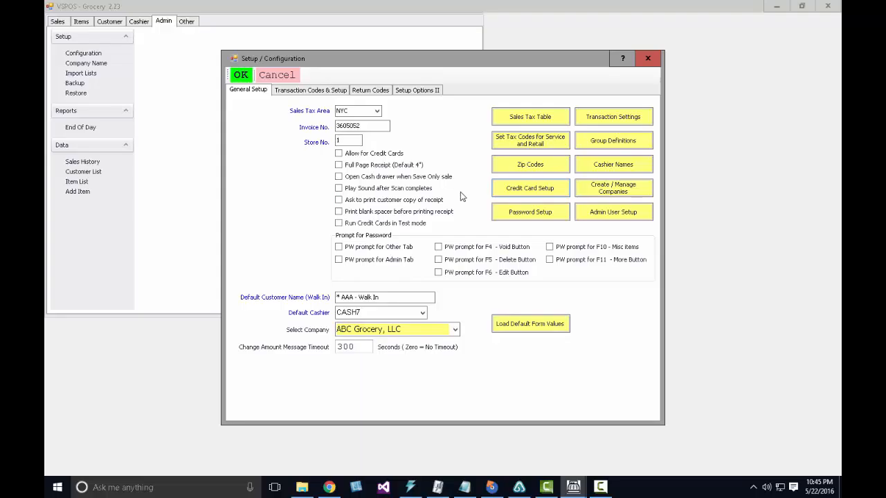
# Leave 'Ask to print customer copy of receipt' unchecked and accept the configuration
pyautogui.click(373, 201)
pyautogui.click(374, 202)
pyautogui.click(242, 77)
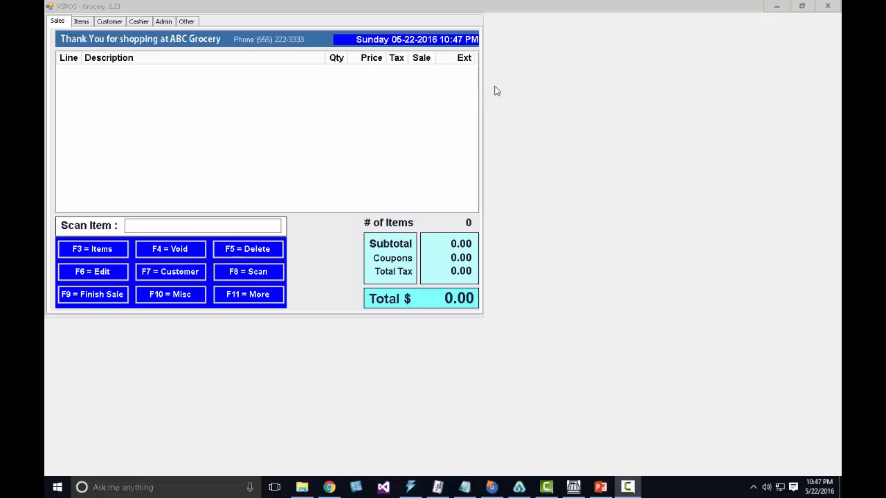
pyautogui.click(236, 297)
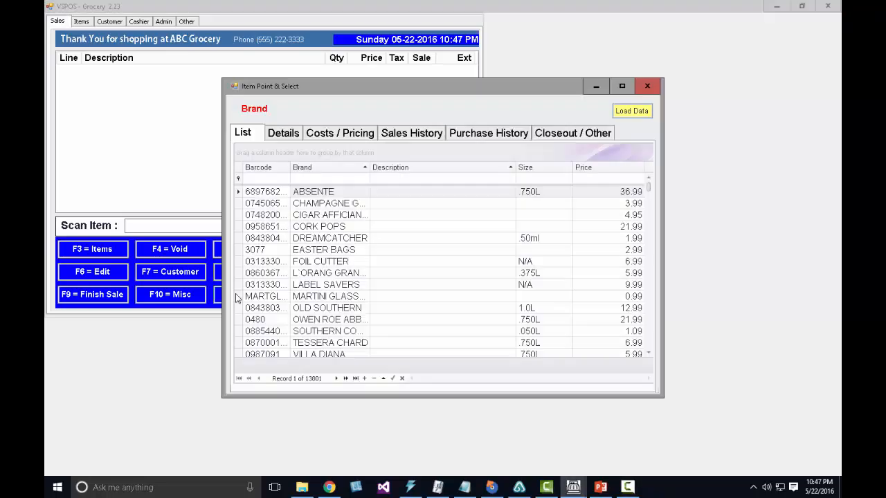
pyautogui.moveTo(647, 185)
pyautogui.mouseDown()
pyautogui.moveTo(645, 276)
pyautogui.moveTo(644, 178)
pyautogui.mouseUp()
pyautogui.click(273, 180)
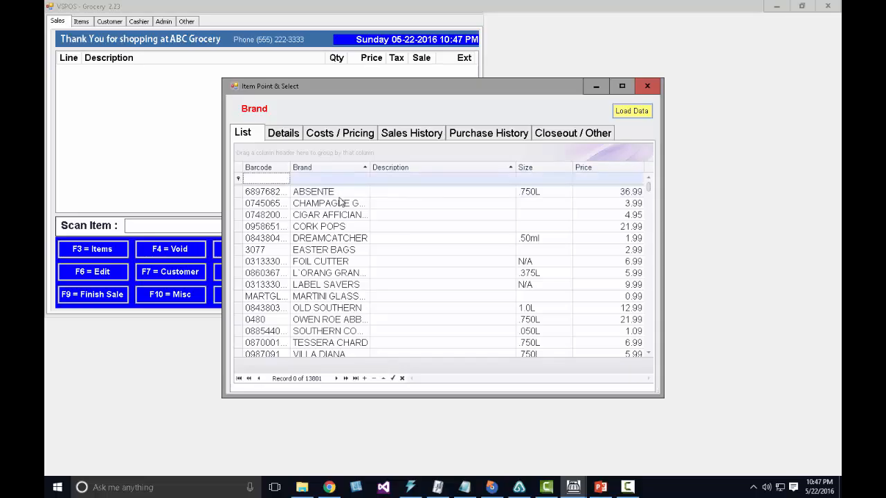
pyautogui.write('08200000005')
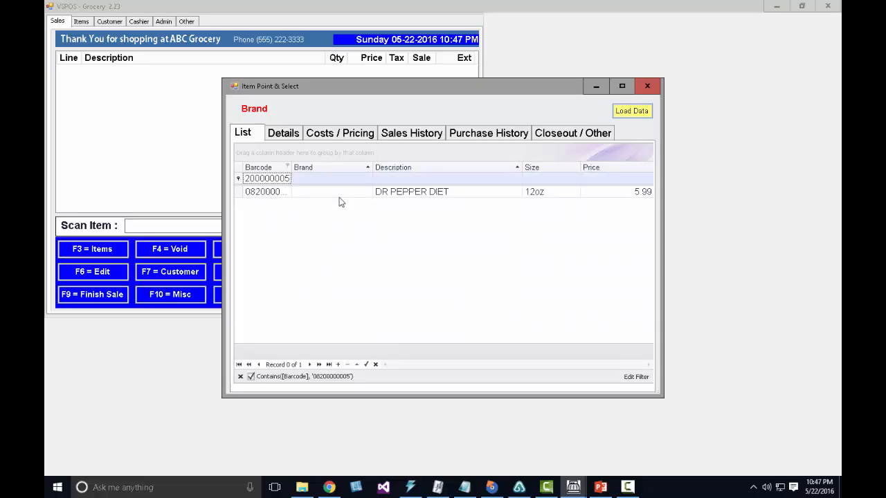
pyautogui.press('Down')
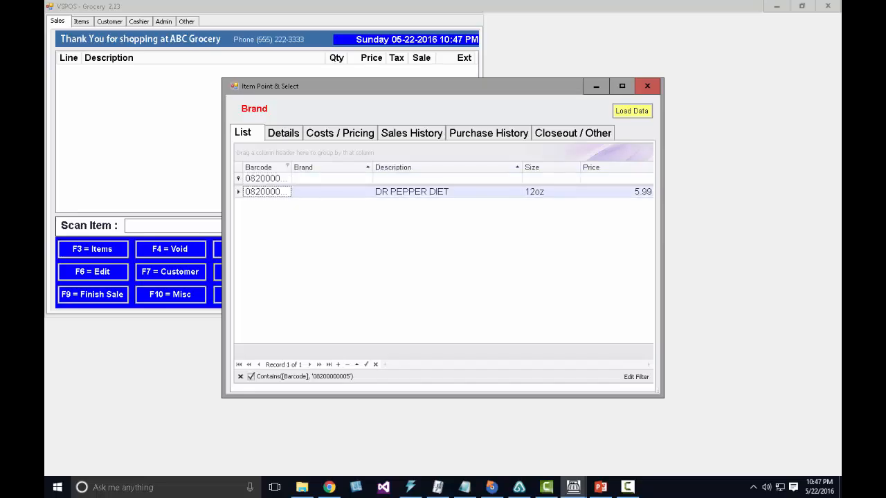
pyautogui.press('Return')
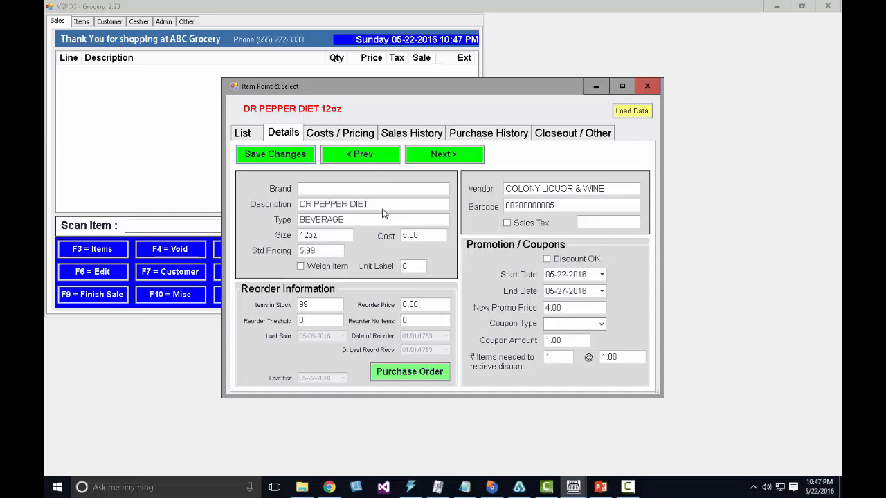
pyautogui.moveTo(381, 204); pyautogui.dragTo(289, 205)
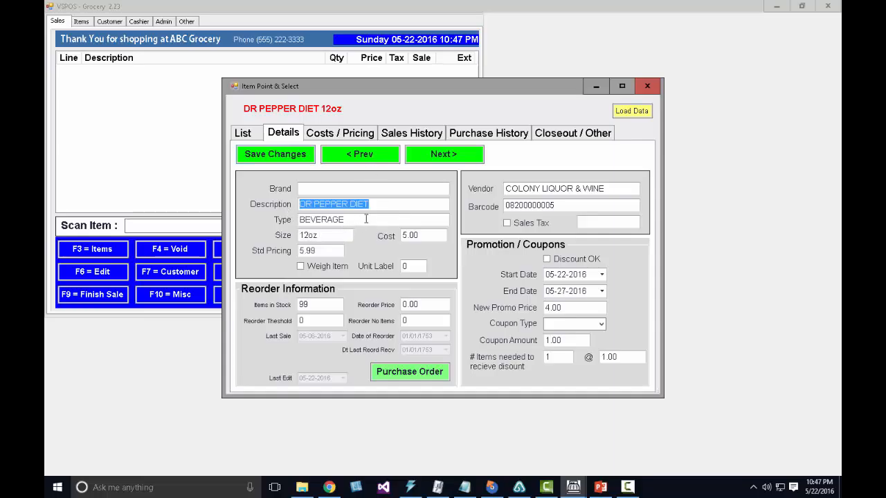
pyautogui.press('Tab')
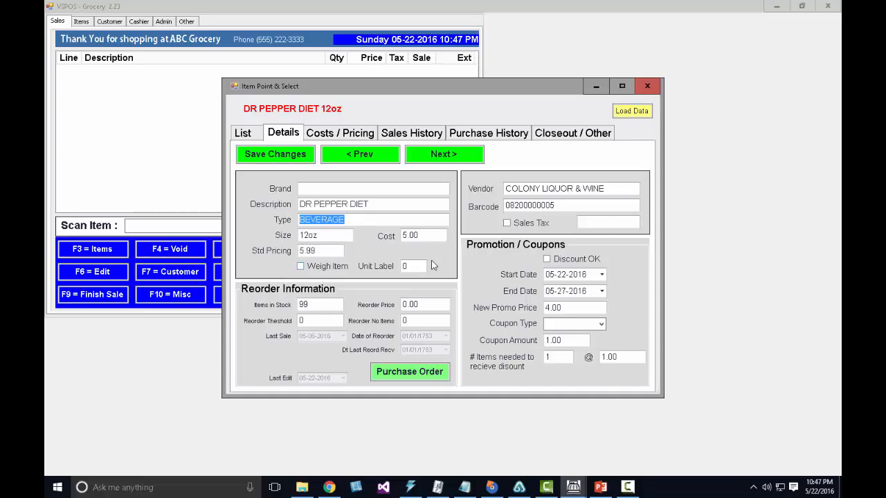
pyautogui.click(332, 251)
pyautogui.doubleClick(329, 251)
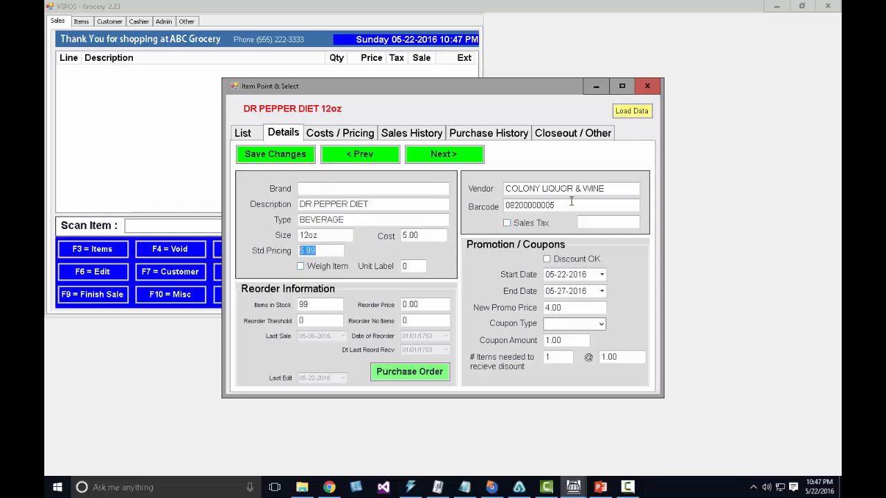
pyautogui.moveTo(576, 207); pyautogui.dragTo(485, 206)
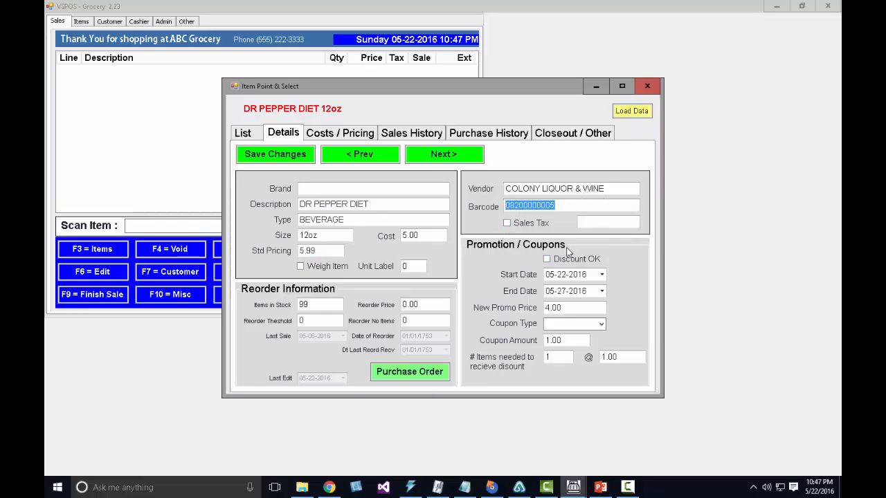
# Turn off sales tax for the item and set its reorder threshold to 50
pyautogui.click(528, 230)
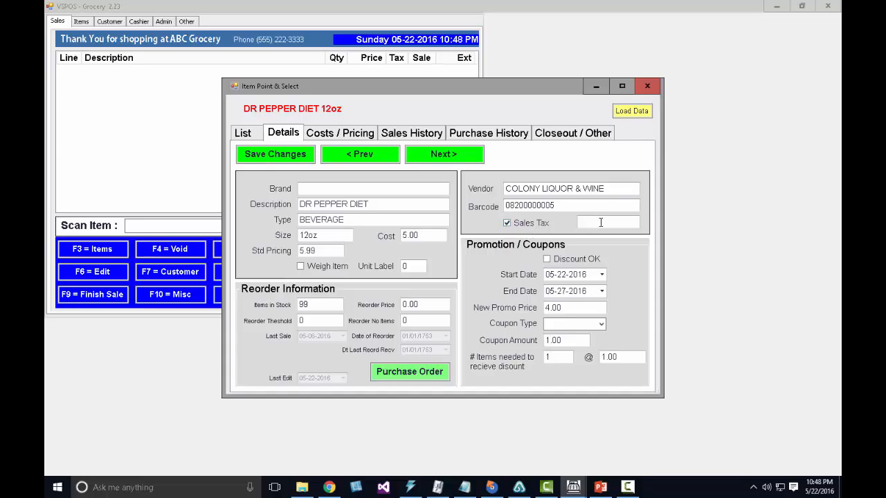
pyautogui.click(514, 224)
pyautogui.moveTo(335, 305); pyautogui.dragTo(272, 307)
pyautogui.moveTo(329, 320); pyautogui.dragTo(293, 321)
pyautogui.write('50')
# Check Discount OK and select the 4.00 new promo price for replacement
pyautogui.moveTo(434, 307); pyautogui.dragTo(366, 327)
pyautogui.click(438, 324)
pyautogui.click(548, 260)
pyautogui.moveTo(576, 308); pyautogui.dragTo(527, 308)
# Set the promo price to 0 and an SC coupon of .50 for 1 item at 0
pyautogui.write('0')
pyautogui.click(602, 324)
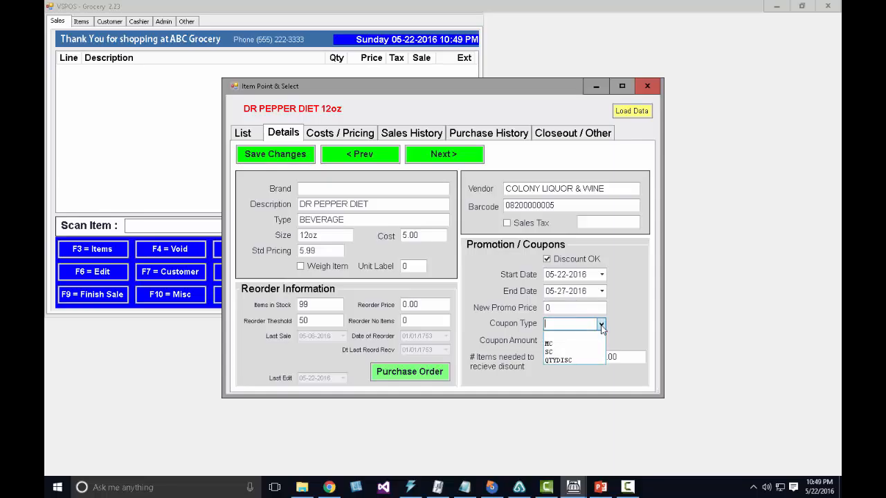
pyautogui.click(574, 353)
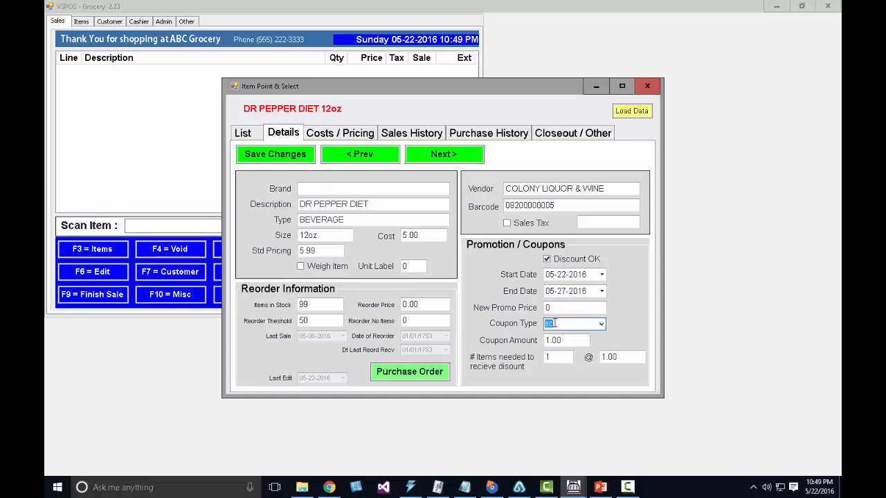
pyautogui.press('Tab')
pyautogui.write('.50')
pyautogui.moveTo(566, 358); pyautogui.dragTo(542, 366)
pyautogui.write('1')
pyautogui.press('Tab')
pyautogui.write('0')
# Change the coupon to QTYDISC with 4 items needed at 10.00
pyautogui.click(601, 324)
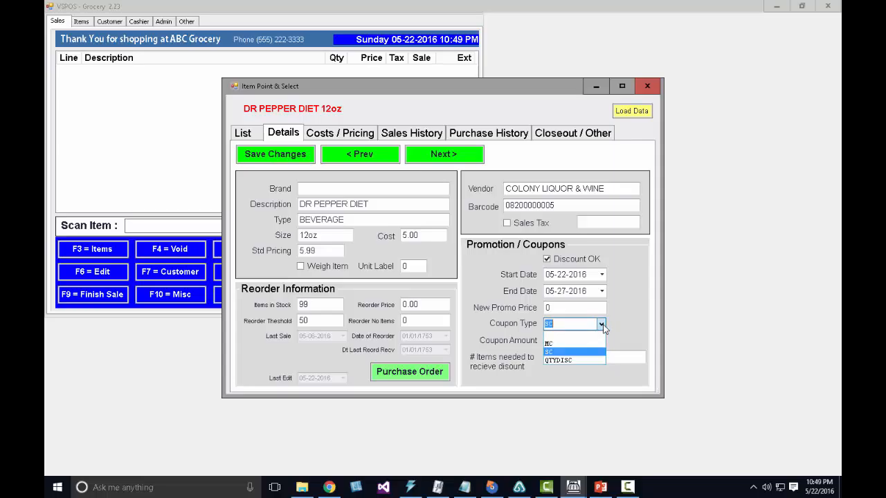
pyautogui.click(587, 359)
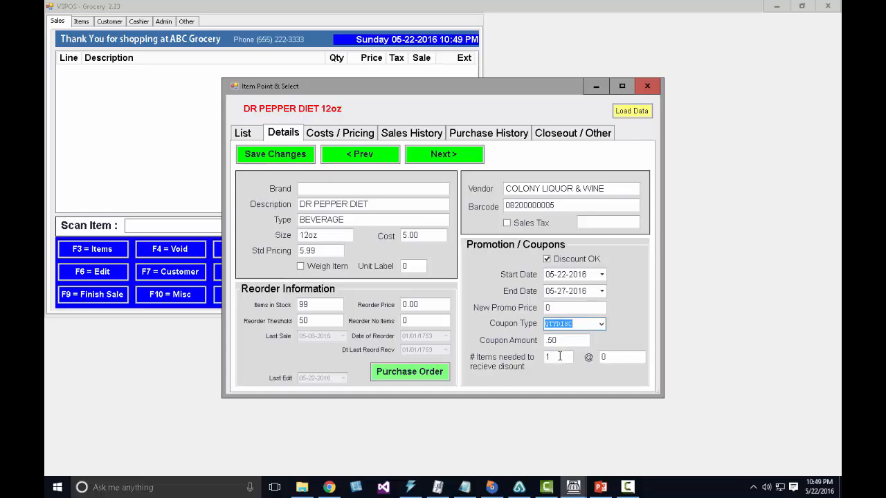
pyautogui.moveTo(558, 356); pyautogui.dragTo(524, 356)
pyautogui.write('3')
pyautogui.moveTo(624, 356); pyautogui.dragTo(567, 359)
pyautogui.write('1')
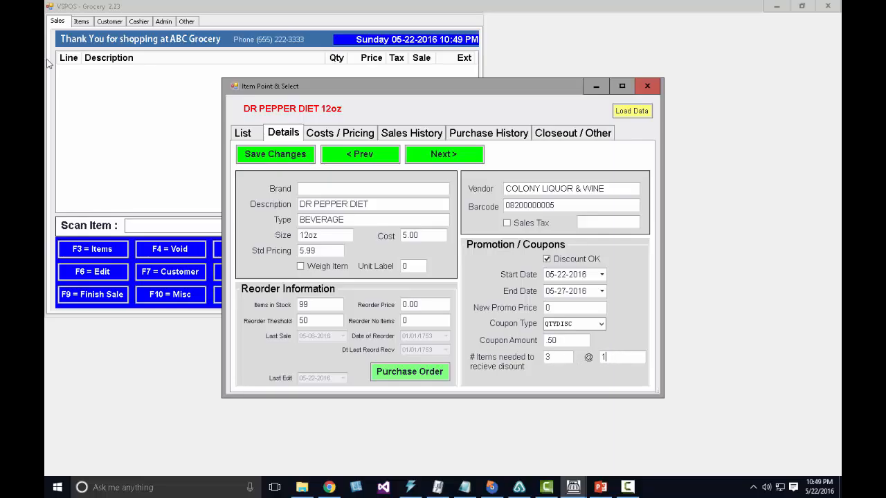
pyautogui.write('0')
pyautogui.doubleClick(559, 358)
pyautogui.write('4')
pyautogui.click(618, 355)
pyautogui.write('.00')
# Set the new promo price to 2.50
pyautogui.doubleClick(580, 310)
pyautogui.write('2.05')
pyautogui.press('BackSpace')
pyautogui.press('BackSpace')
pyautogui.write('50')
# Save DR PEPPER DIET's coupon changes and dismiss the confirmation messages
pyautogui.click(258, 156)
pyautogui.click(444, 280)
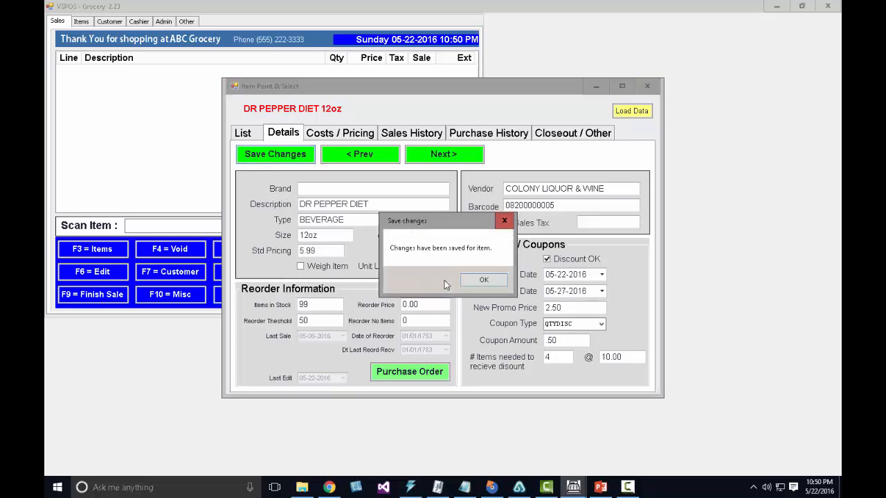
pyautogui.click(485, 280)
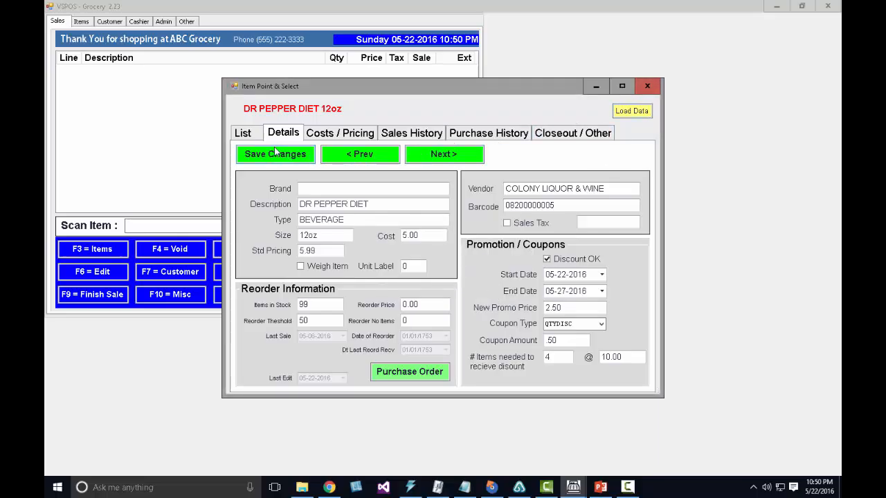
pyautogui.click(438, 281)
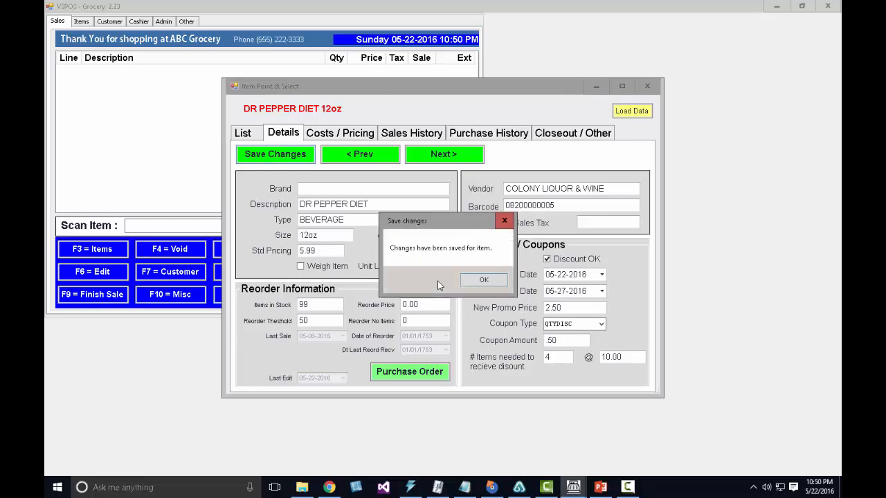
pyautogui.click(504, 220)
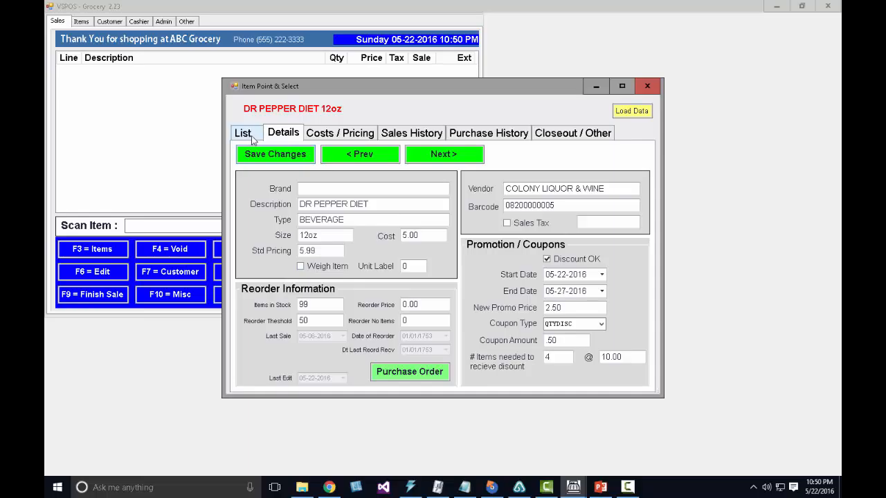
# Uncheck Discount OK, save the item again, and return to the item list
pyautogui.click(564, 260)
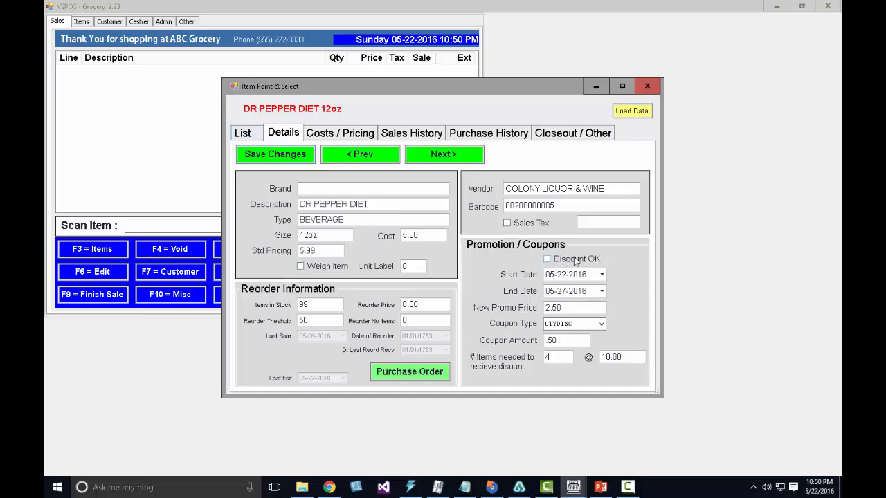
pyautogui.click(266, 156)
pyautogui.click(439, 278)
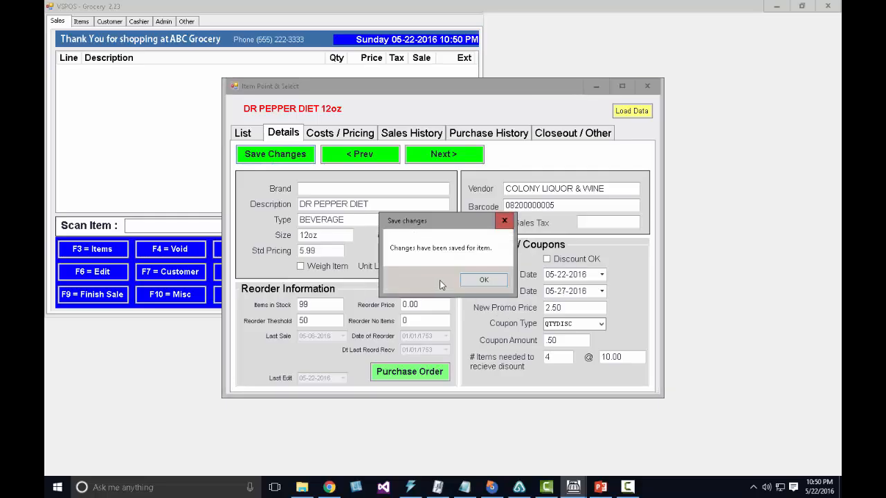
pyautogui.click(460, 279)
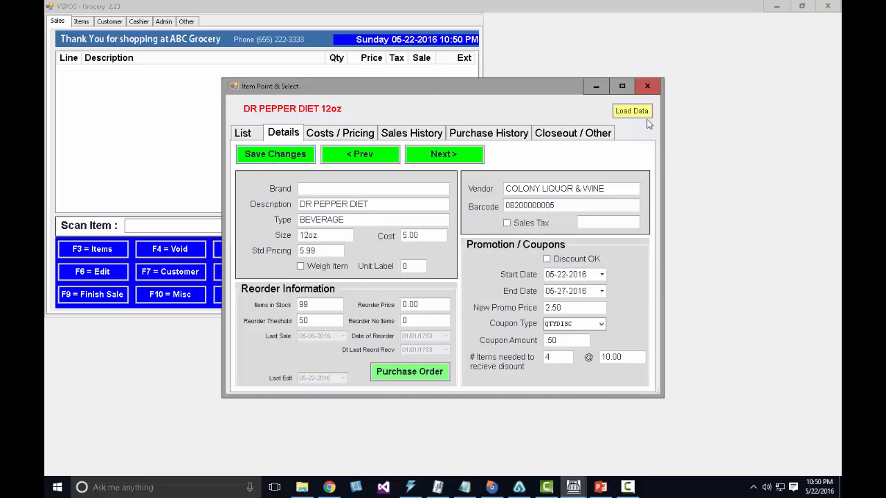
pyautogui.click(246, 134)
pyautogui.click(283, 179)
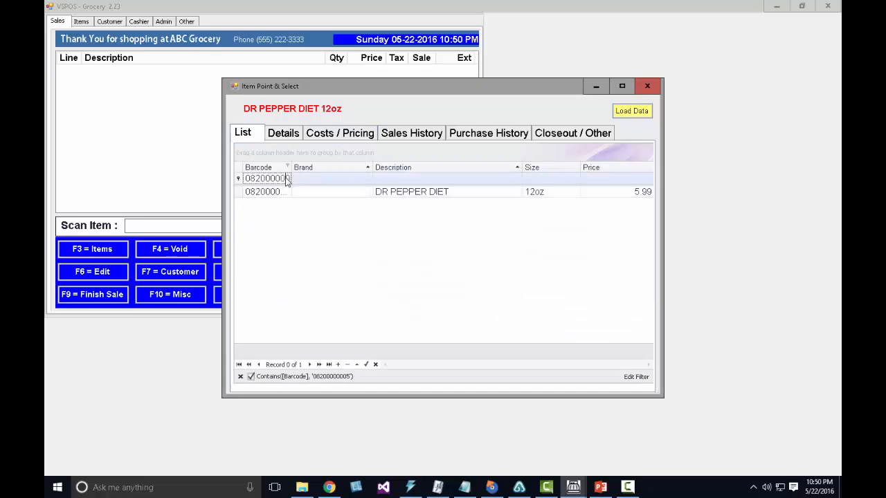
pyautogui.press('BackSpace')
pyautogui.press('BackSpace')
pyautogui.press('BackSpace')
pyautogui.press('BackSpace')
pyautogui.press('BackSpace')
pyautogui.press('BackSpace')
pyautogui.press('BackSpace')
pyautogui.press('BackSpace')
pyautogui.press('BackSpace')
pyautogui.press('BackSpace')
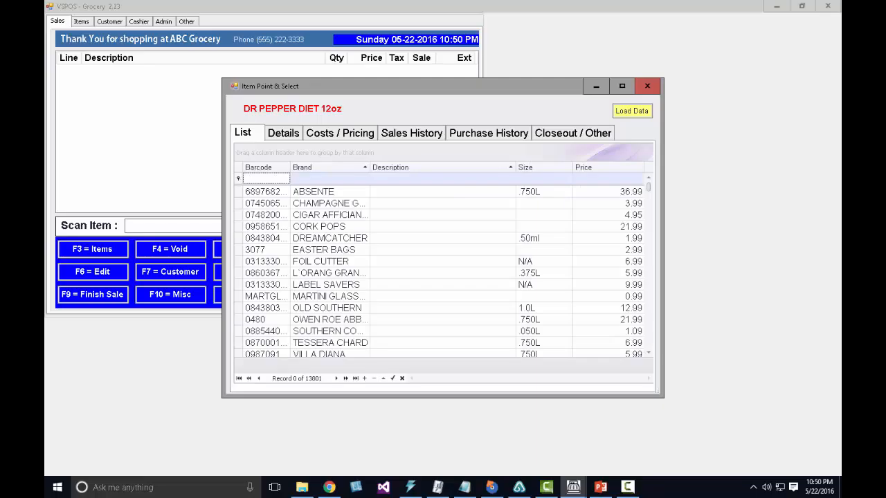
pyautogui.write('085155000082')
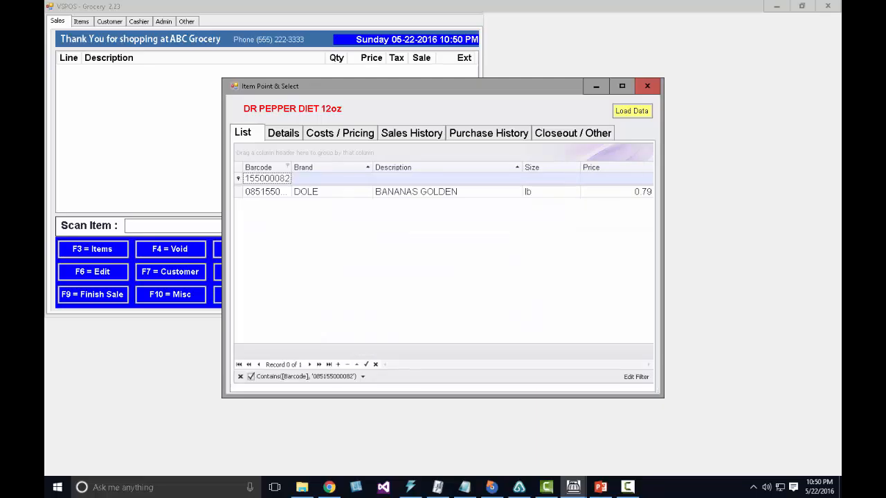
pyautogui.press('Down')
pyautogui.press('Return')
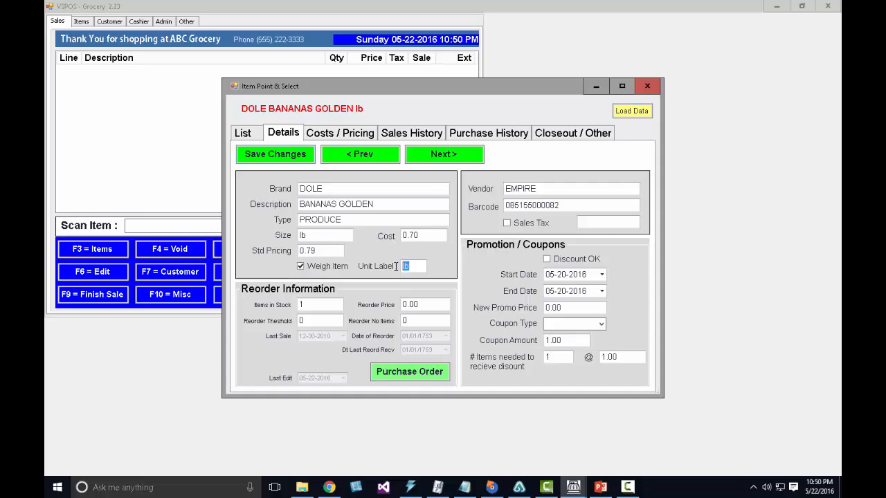
pyautogui.click(331, 251)
pyautogui.doubleClick(331, 252)
# Close Item Point & Select, look over the Cashier page, and return to Sales
pyautogui.click(647, 85)
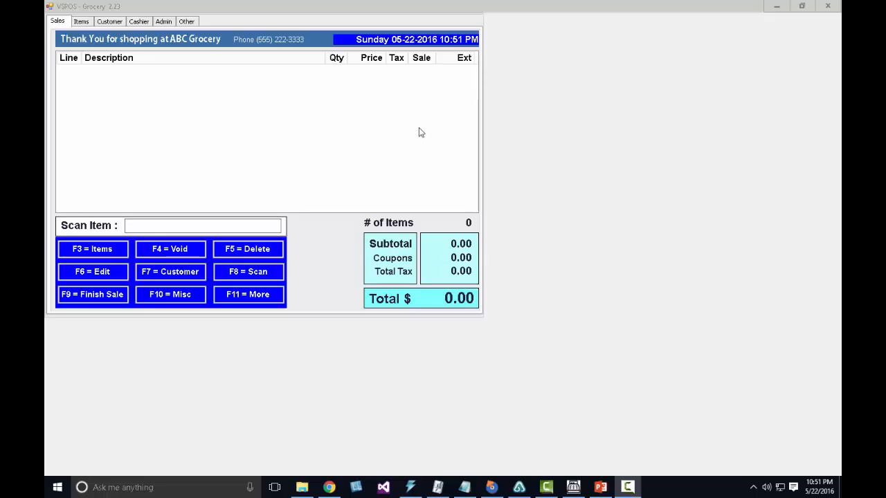
pyautogui.click(140, 22)
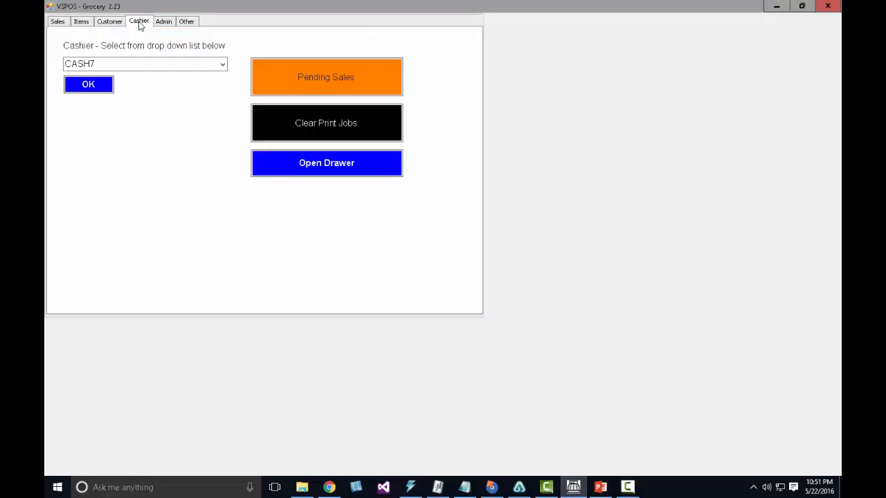
pyautogui.moveTo(111, 65); pyautogui.dragTo(52, 67)
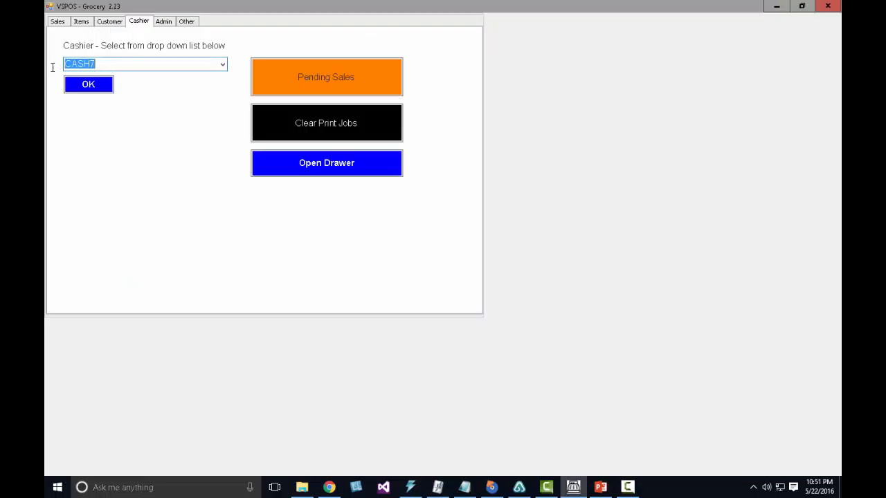
pyautogui.click(59, 21)
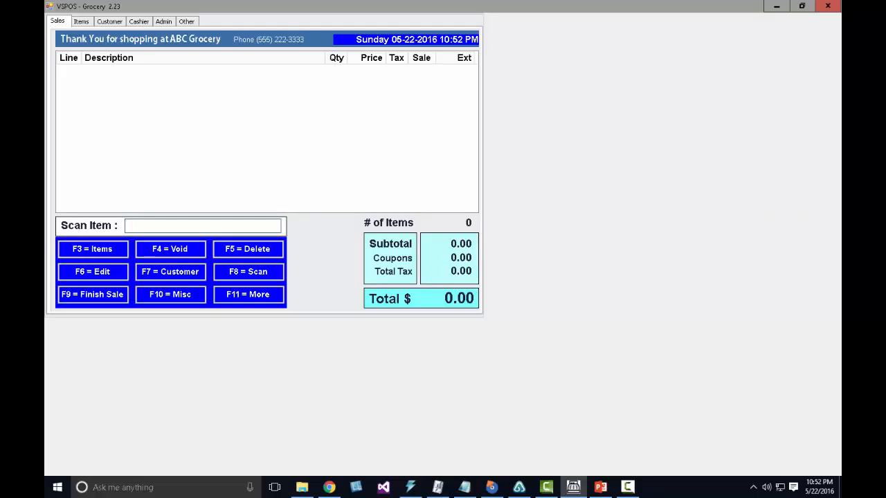
# Scan DR PEPPER DIET, RICE-A-RONI and one BARILLA ROTINI into the sale
pyautogui.write('00200000006')
pyautogui.press('Return')
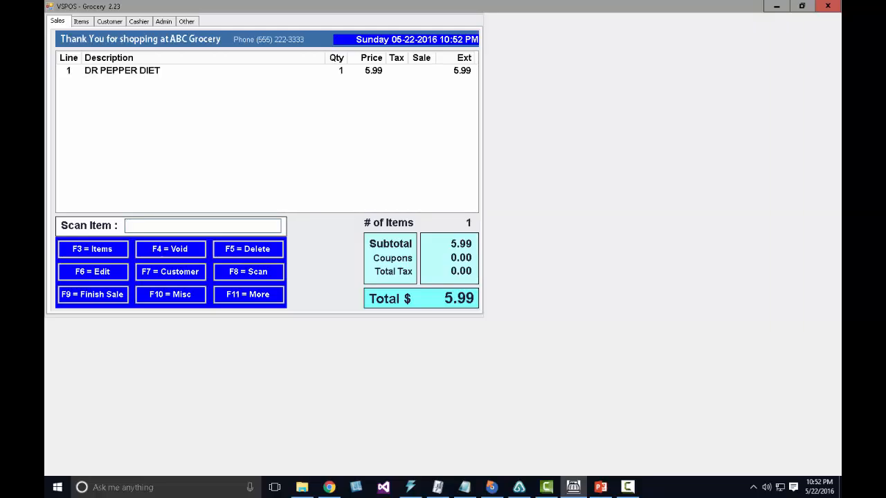
pyautogui.write('015300430228')
pyautogui.press('Return')
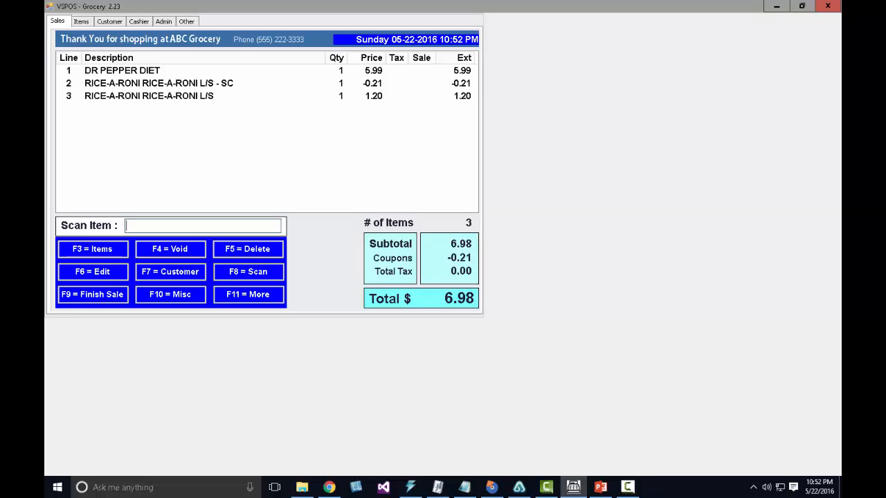
pyautogui.write('076808006965')
pyautogui.press('Return')
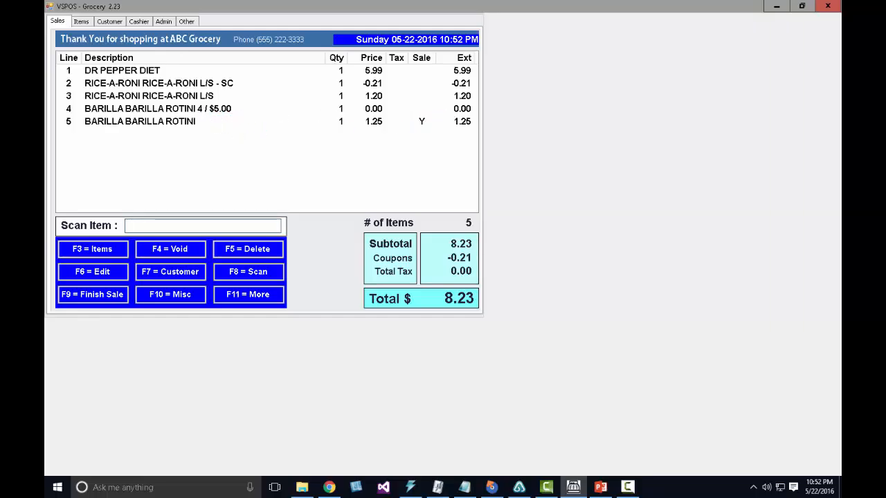
pyautogui.write('076808006575')
pyautogui.press('Return')
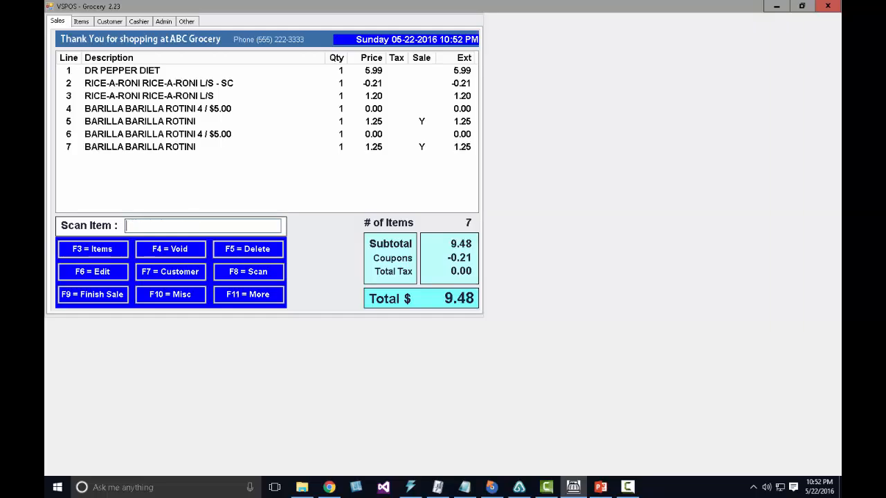
pyautogui.write('076808006575')
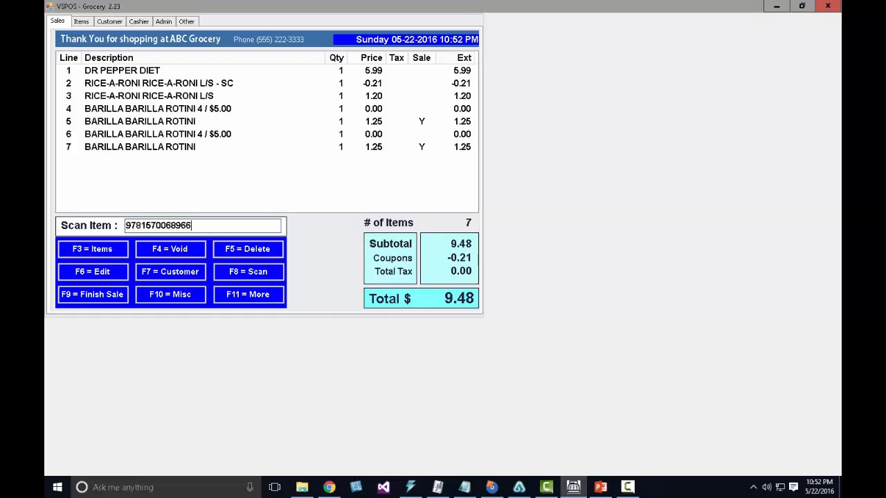
pyautogui.press('Return')
pyautogui.write('076808006575')
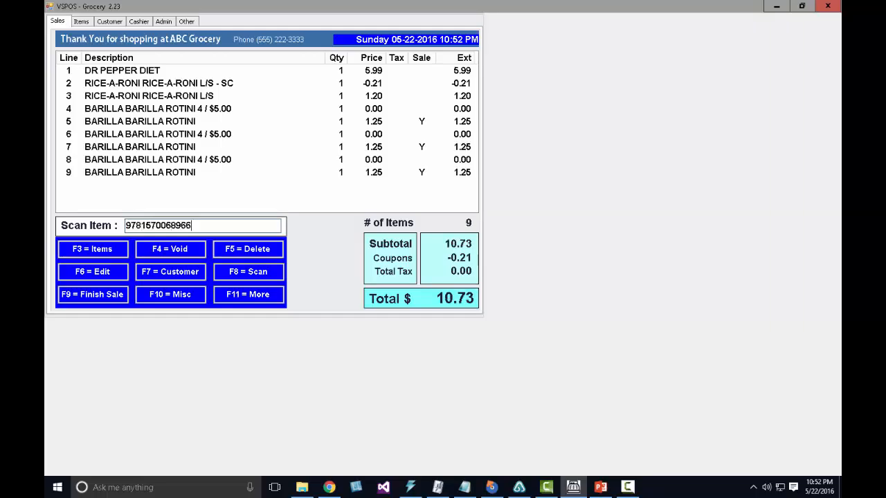
pyautogui.press('Return')
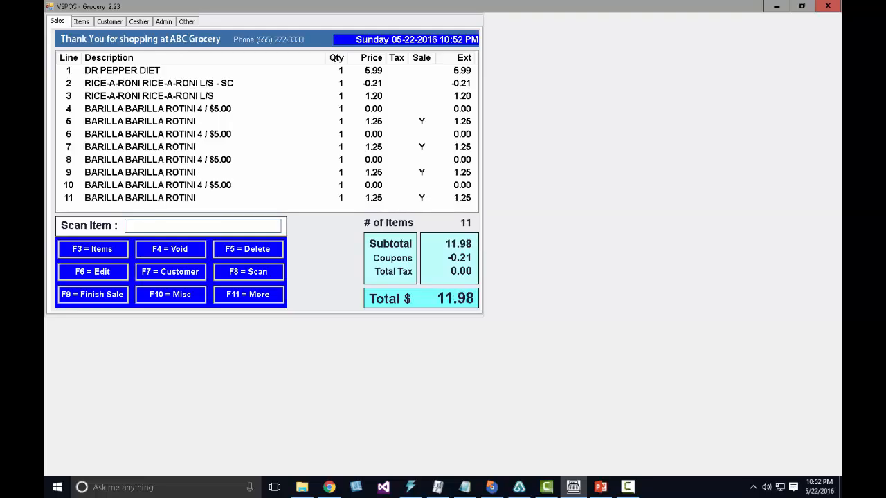
pyautogui.write('08515500')
pyautogui.press('Return')
pyautogui.press('Return')
# Clear the not-found error and add TUSCAN WHL MILK at 3.25 to the sale
pyautogui.write('0851550')
pyautogui.press('Return')
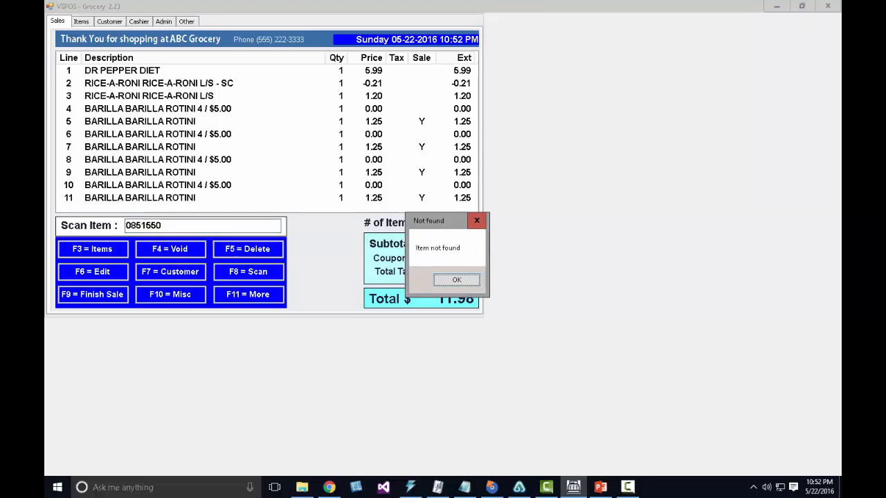
pyautogui.press('Return')
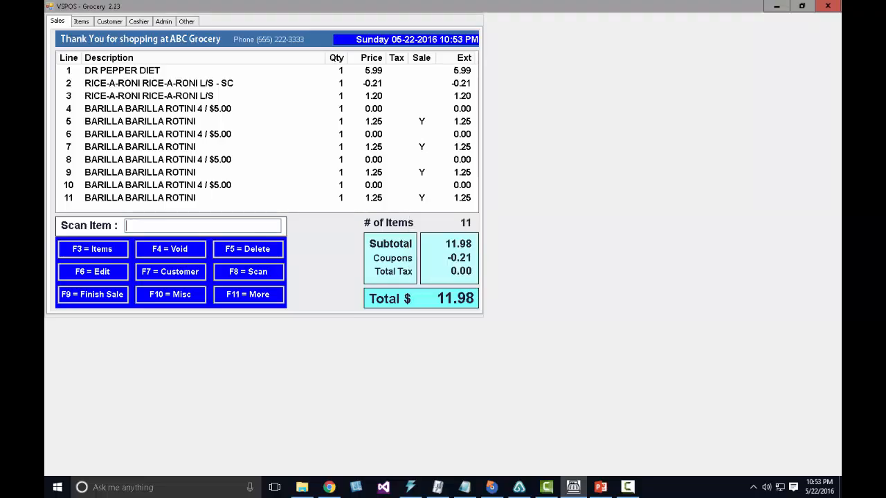
pyautogui.write('08515500008')
pyautogui.press('Return')
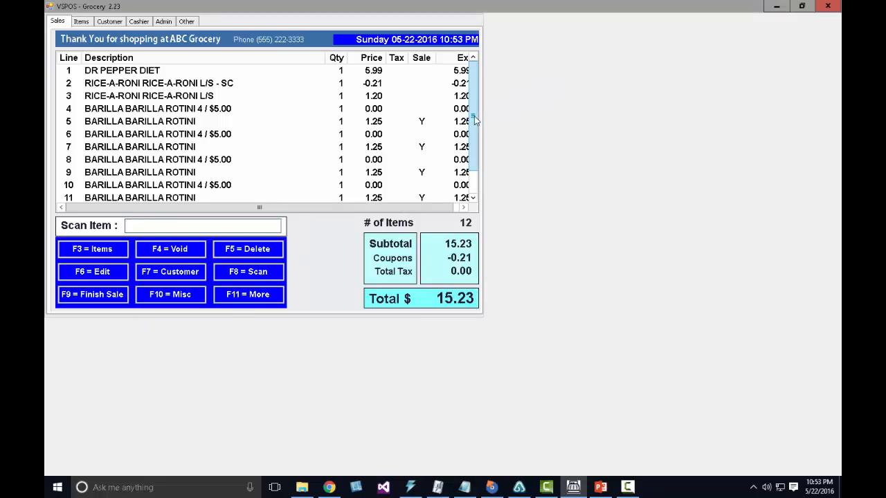
pyautogui.moveTo(474, 121); pyautogui.dragTo(473, 161)
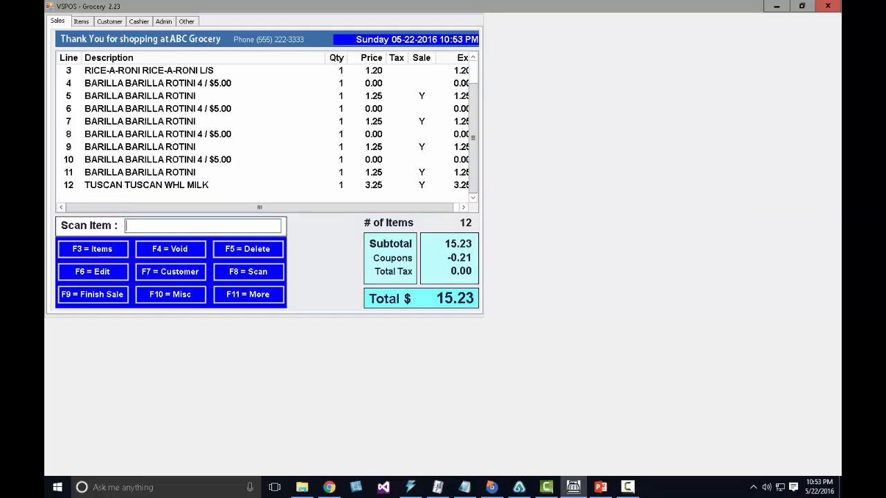
# Add 4.3 lb of DOLE BANANAS GOLDEN, bringing the sale total to 18.63
pyautogui.write('085155000082')
pyautogui.press('Return')
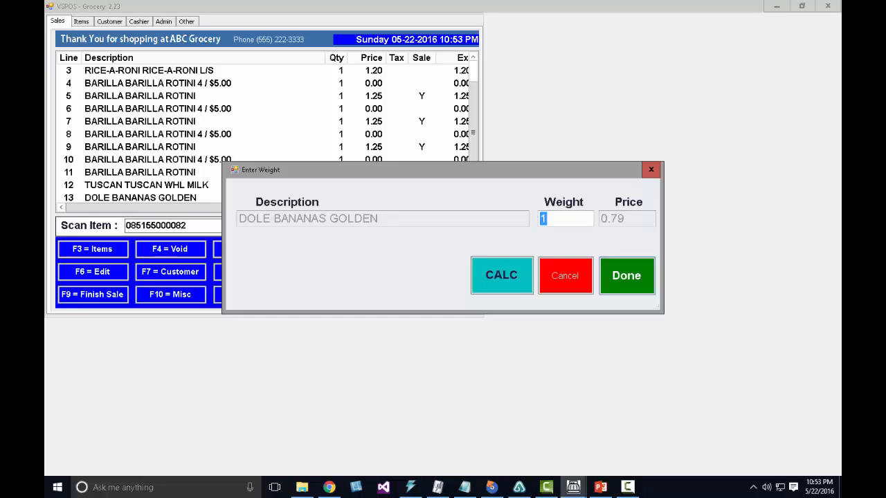
pyautogui.write('4.3')
pyautogui.press('Return')
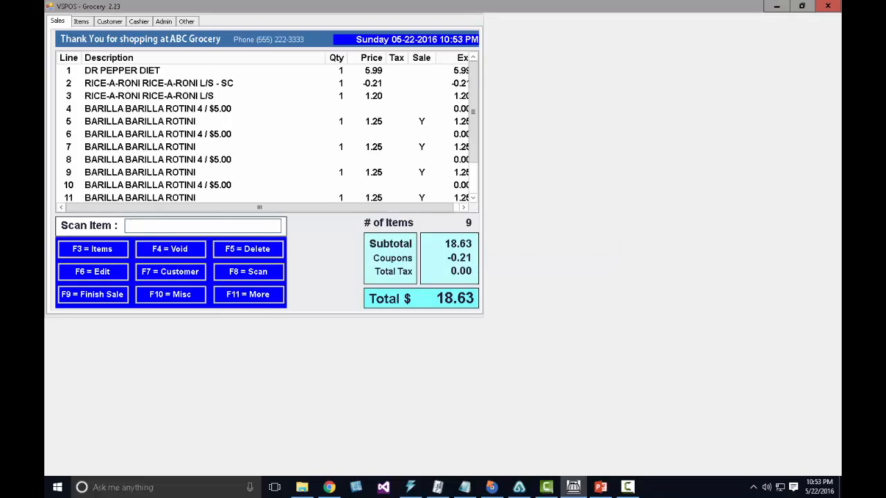
pyautogui.scroll(-1, 474, 93)
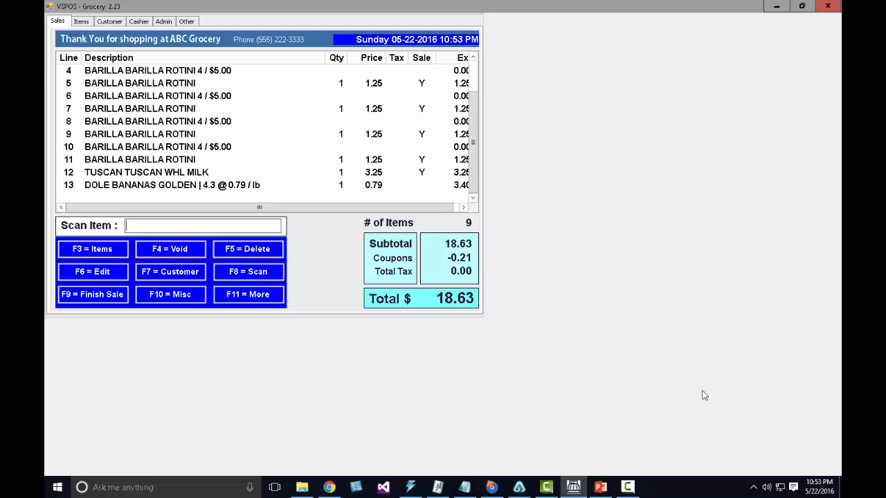
# Pay the 18.63 sale with $20 cash and save the receipt over Report_Receipt4Inch.pdf
pyautogui.click(111, 302)
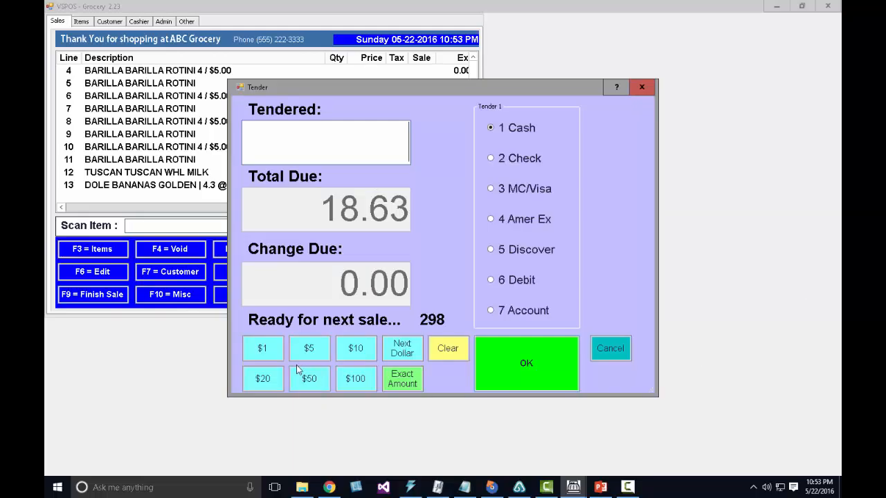
pyautogui.click(262, 382)
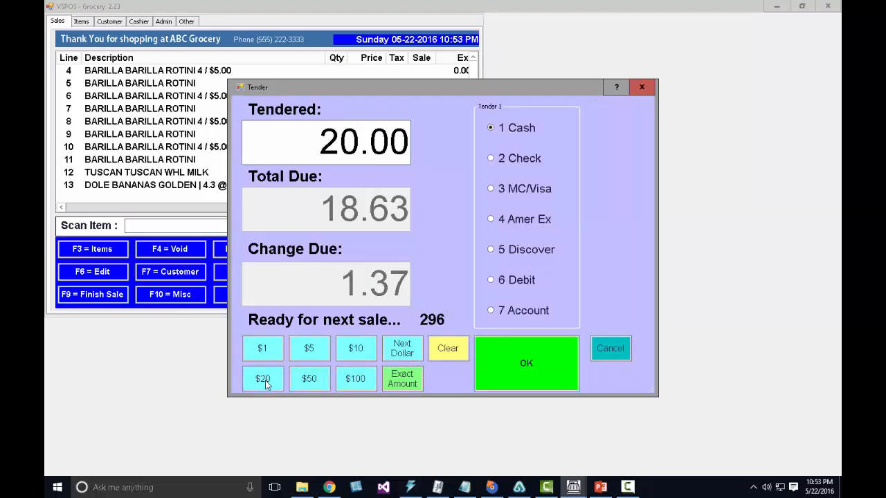
pyautogui.click(551, 360)
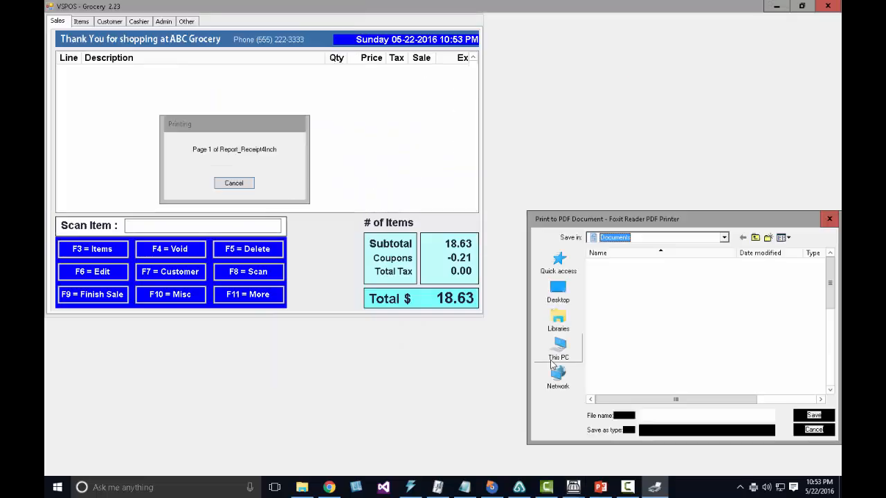
pyautogui.click(820, 418)
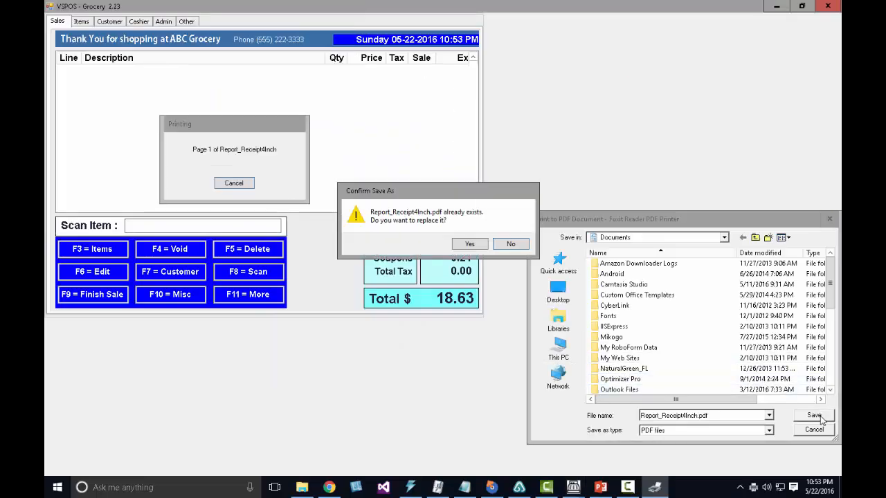
pyautogui.click(470, 245)
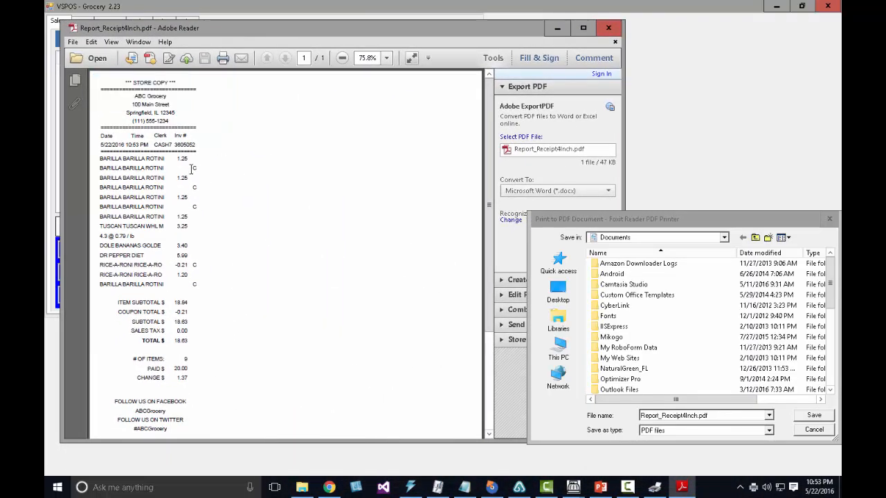
pyautogui.scroll(-1, 191, 169)
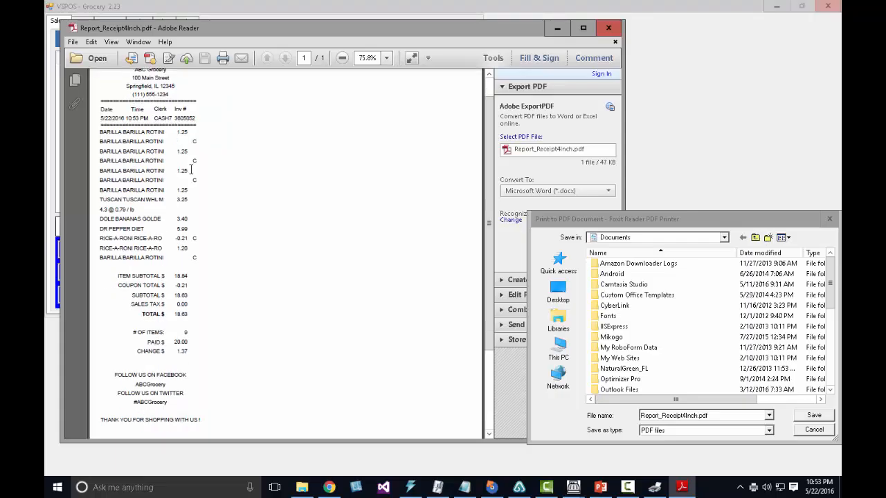
pyautogui.scroll(-3, 191, 169)
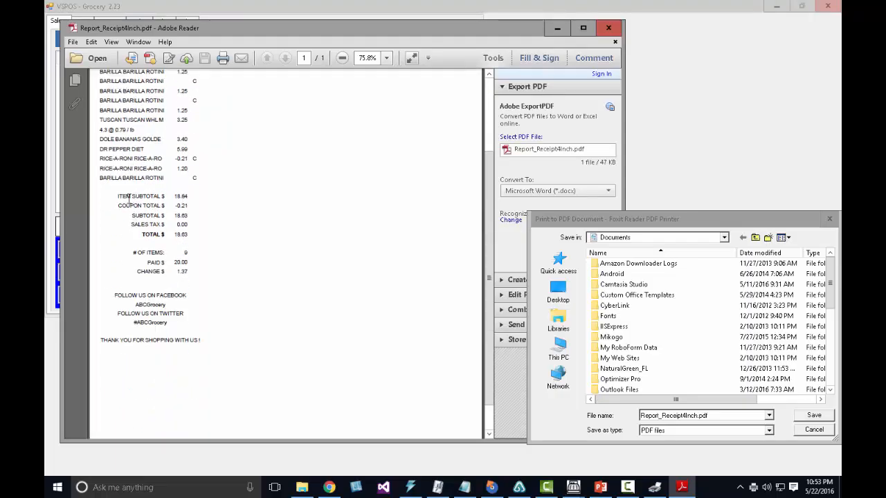
pyautogui.moveTo(114, 198); pyautogui.dragTo(174, 207)
pyautogui.click(202, 200)
pyautogui.moveTo(189, 263); pyautogui.dragTo(169, 271)
pyautogui.scroll(-1, 272, 233)
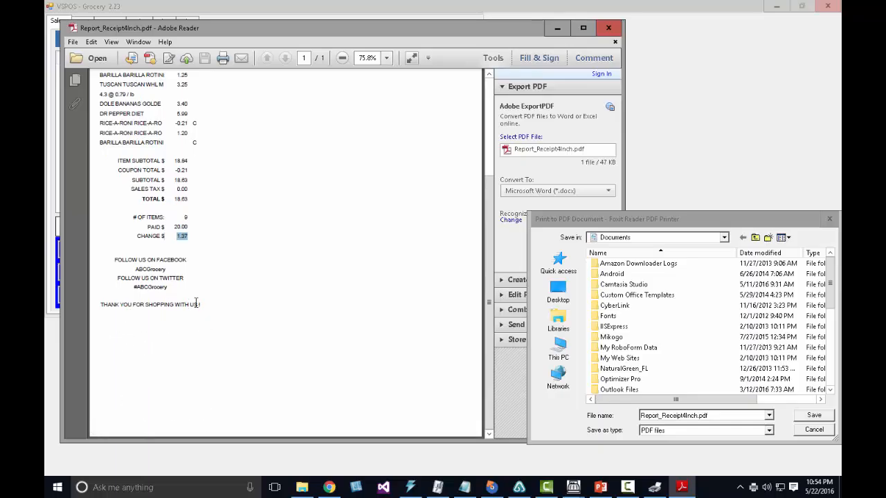
pyautogui.moveTo(115, 259); pyautogui.dragTo(203, 305)
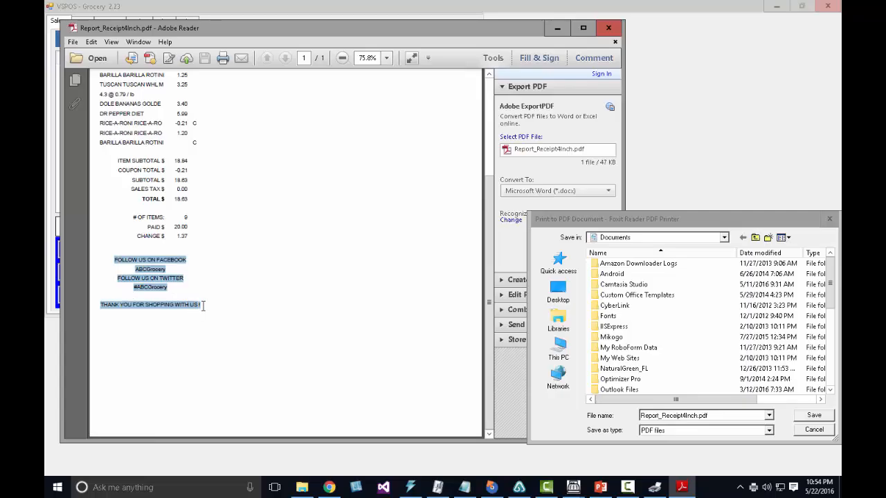
pyautogui.scroll(2, 248, 286)
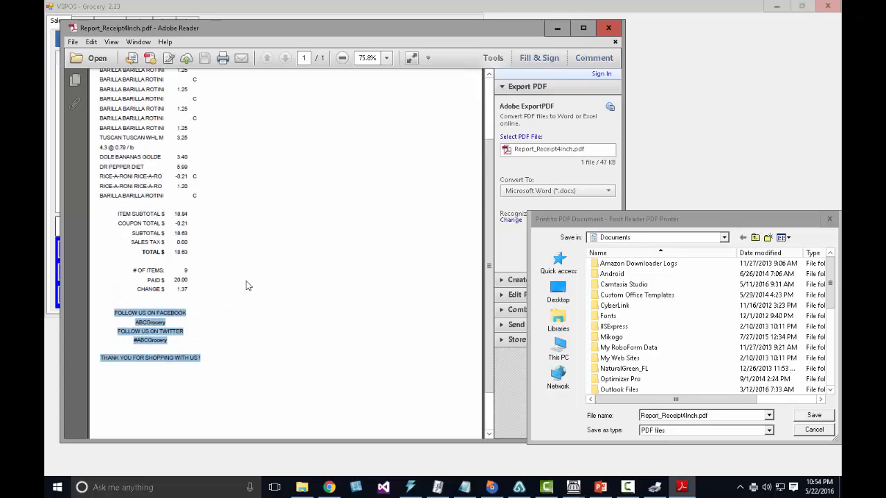
pyautogui.scroll(3, 248, 286)
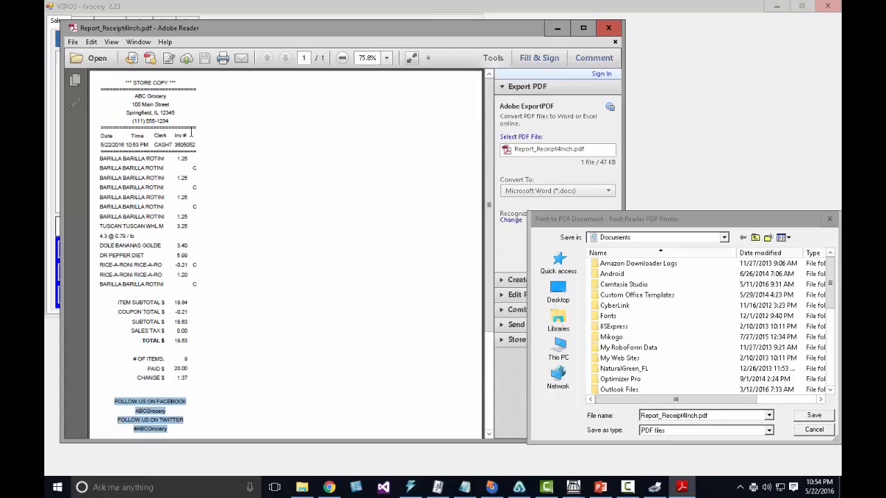
pyautogui.moveTo(192, 132)
pyautogui.mouseDown()
pyautogui.moveTo(173, 111)
pyautogui.moveTo(104, 93)
pyautogui.moveTo(172, 120)
pyautogui.moveTo(182, 138)
pyautogui.mouseUp()
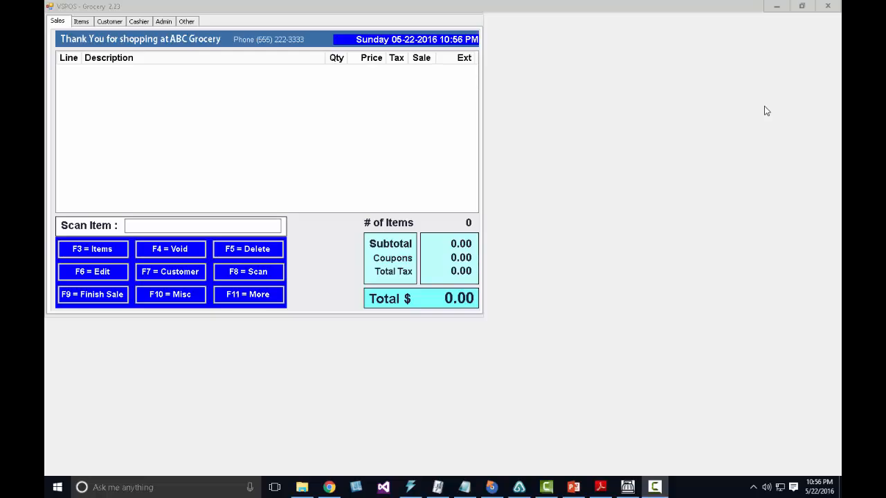
# Generate today's End of Day drawer reconciliation report from the Closeout / Other options
pyautogui.click(260, 295)
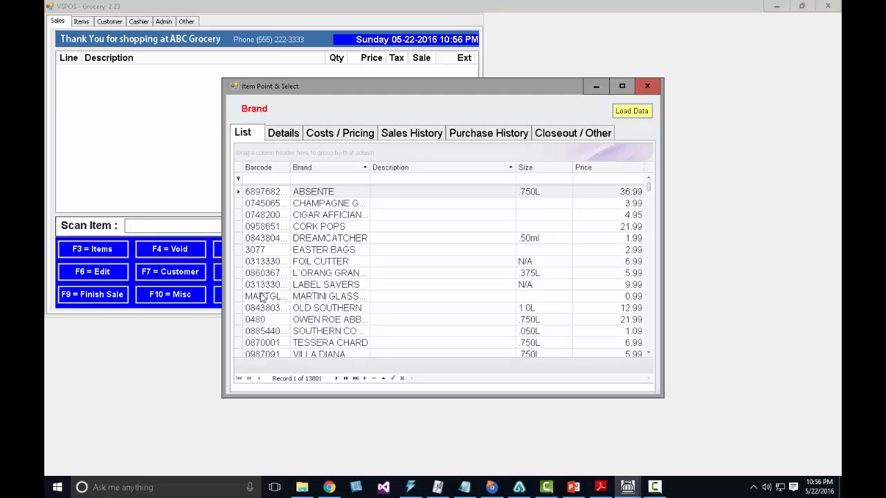
pyautogui.click(282, 178)
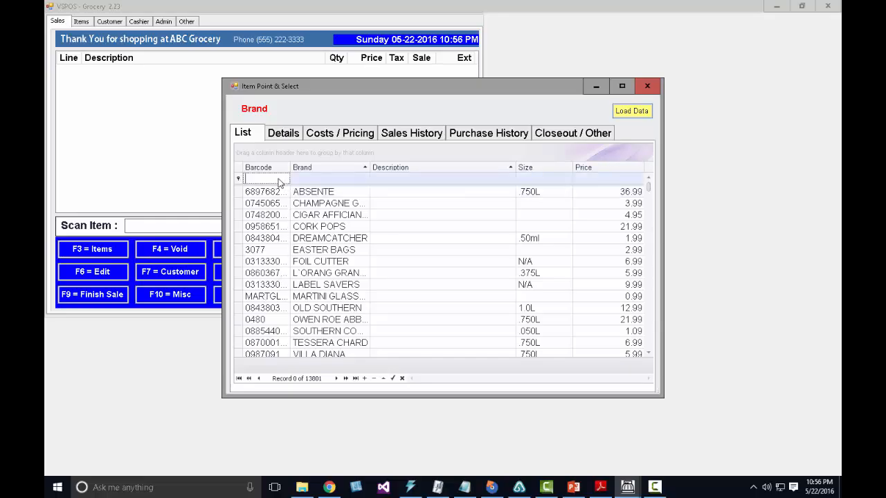
pyautogui.click(545, 135)
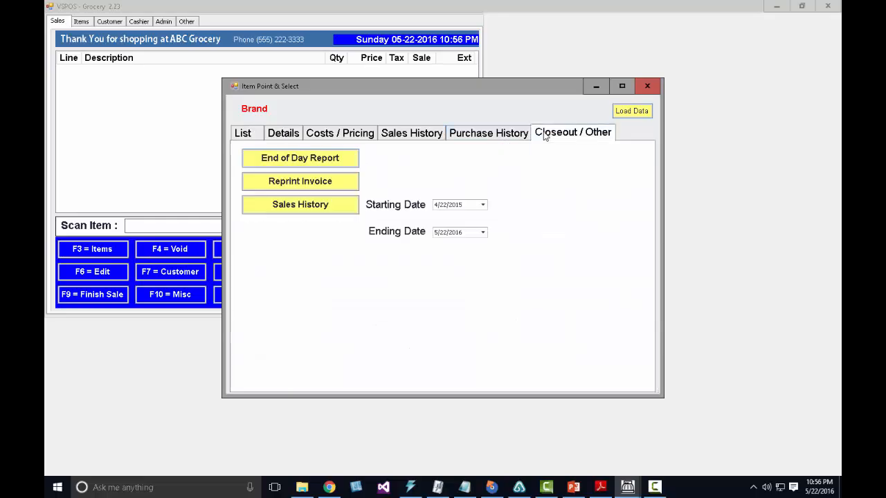
pyautogui.click(326, 159)
pyautogui.click(325, 166)
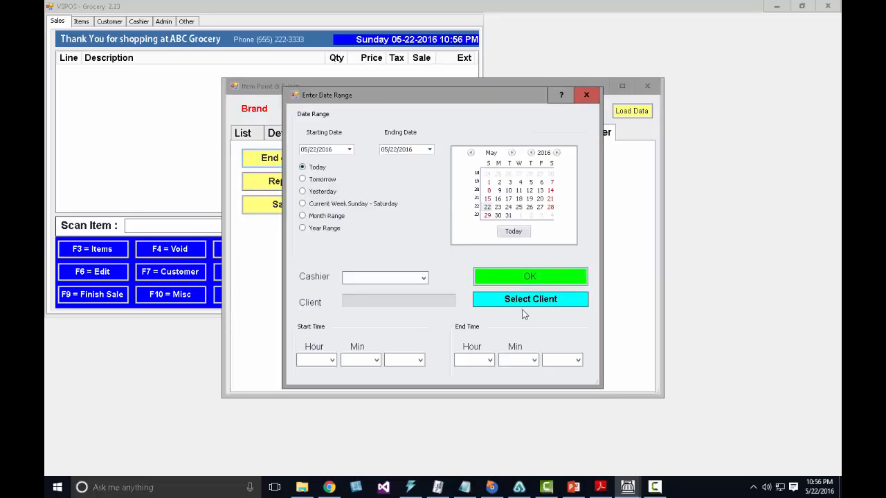
pyautogui.click(499, 277)
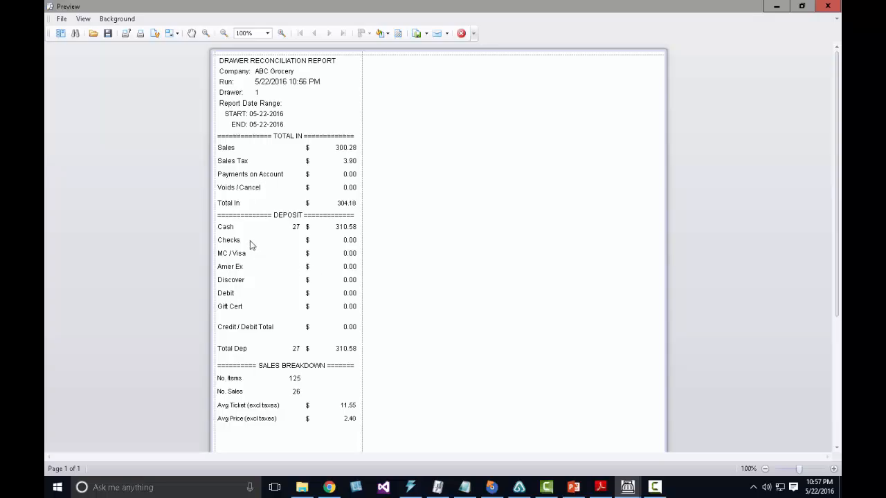
# Scroll through the drawer reconciliation report, then close its preview
pyautogui.scroll(-2, 244, 306)
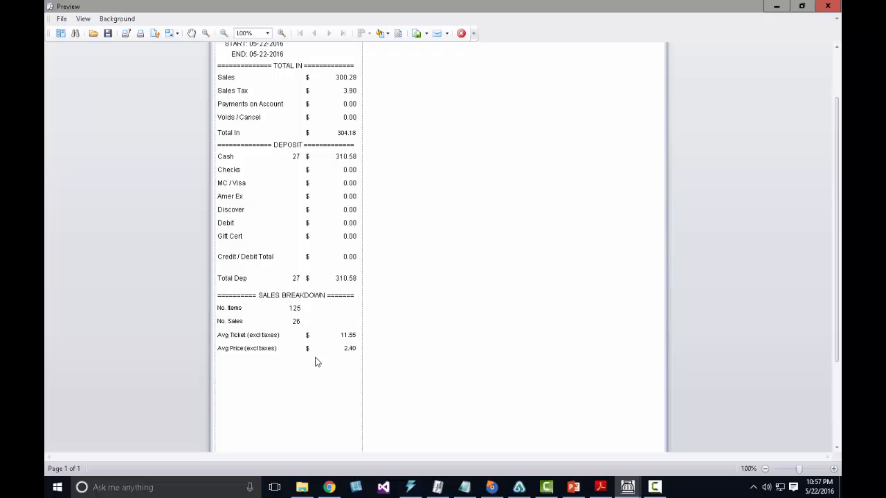
pyautogui.scroll(3, 315, 361)
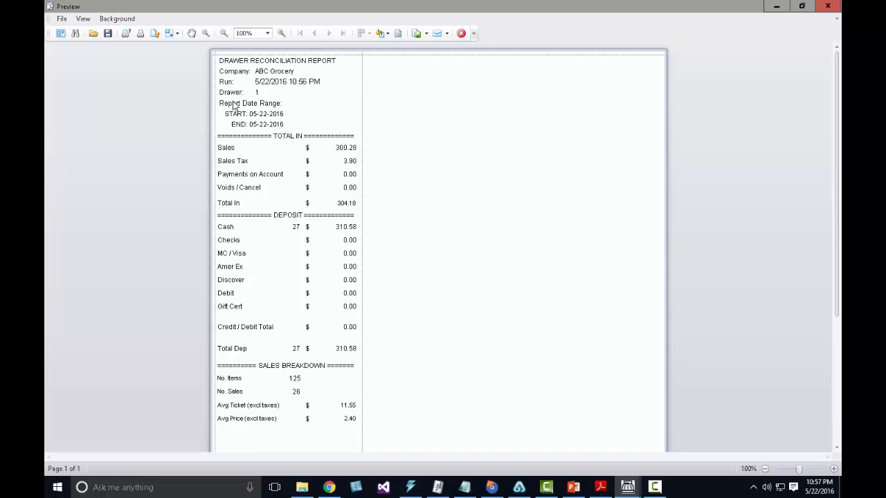
pyautogui.click(461, 34)
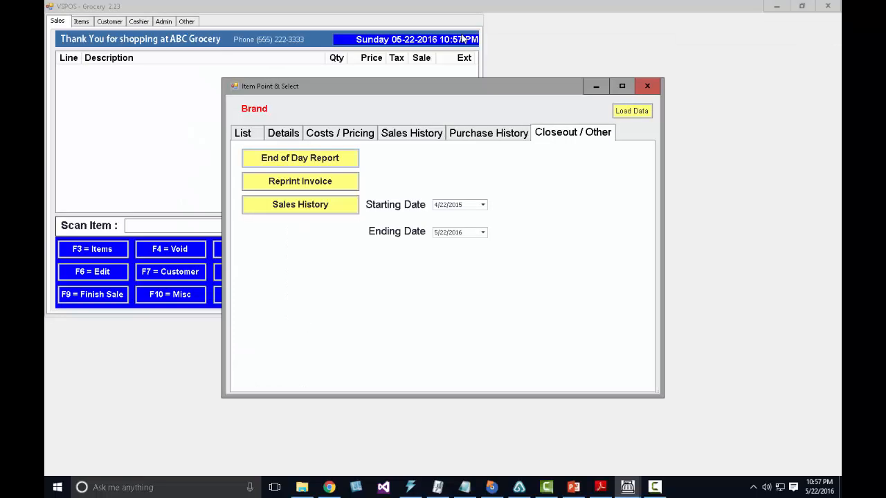
# Close the item lookup window and open Sales History under Admin
pyautogui.click(250, 134)
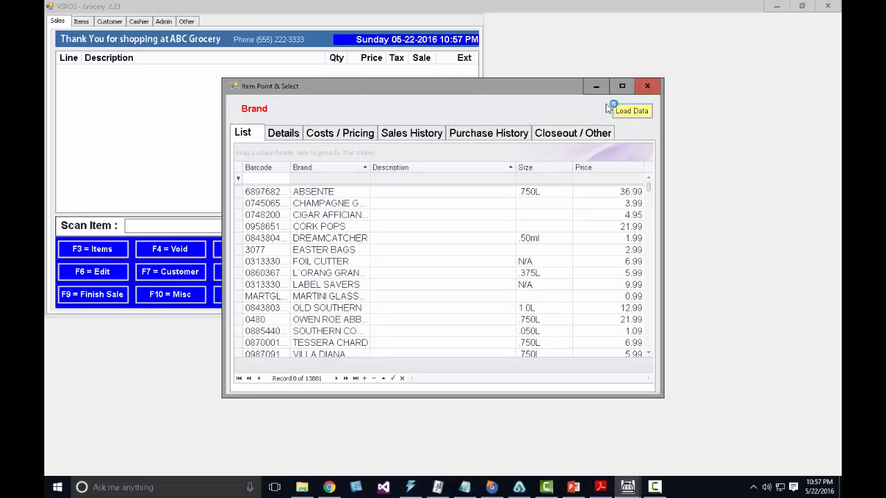
pyautogui.click(645, 86)
pyautogui.click(167, 22)
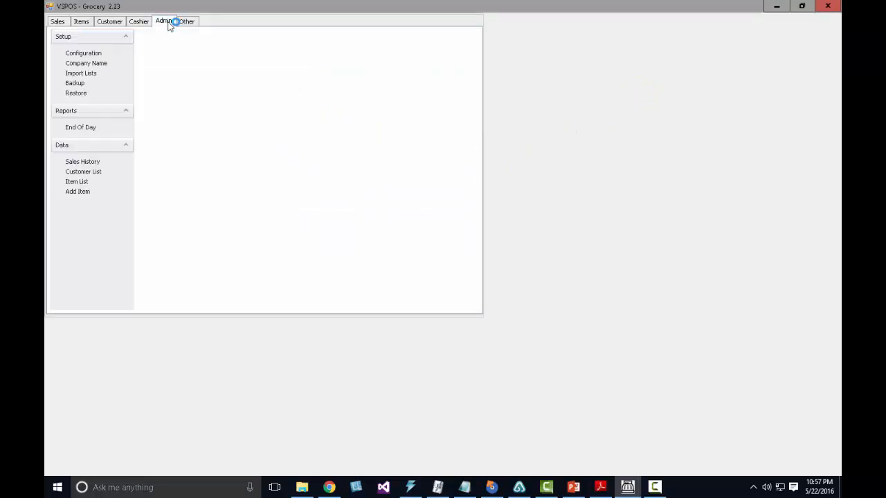
pyautogui.click(82, 162)
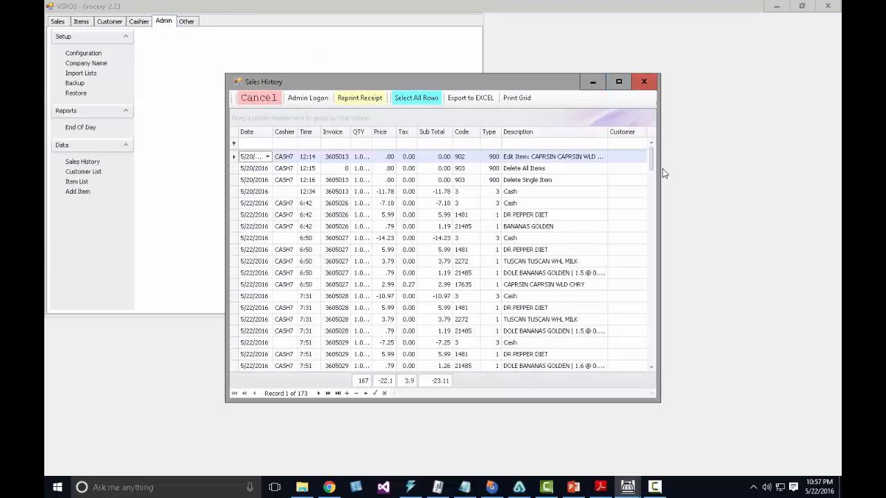
pyautogui.click(618, 82)
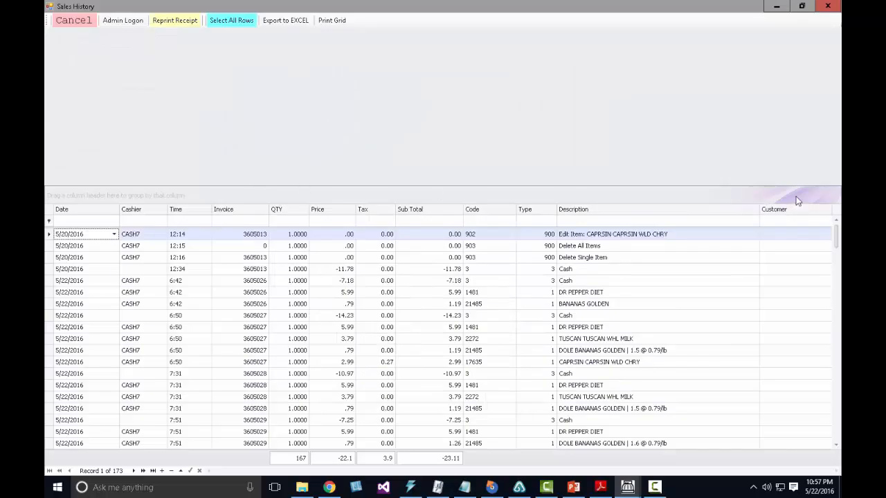
pyautogui.click(802, 8)
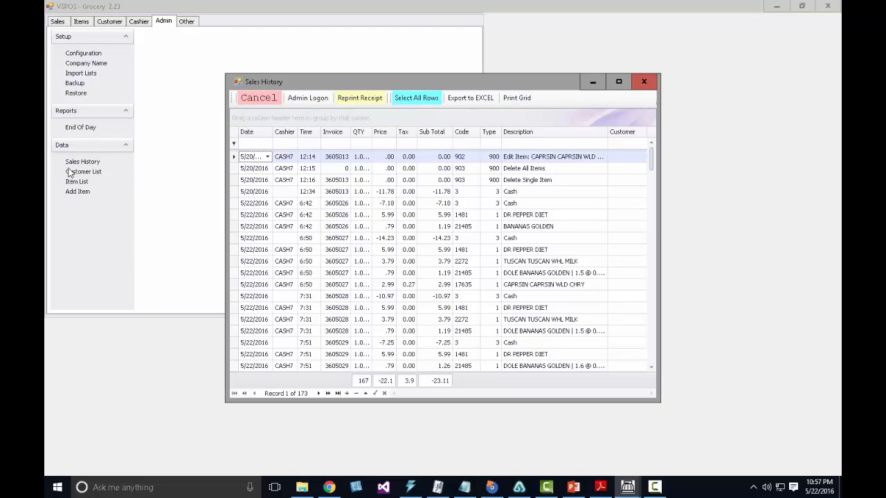
# Select the 10:53 invoice 3605052 line and reprint its receipt
pyautogui.moveTo(650, 161); pyautogui.dragTo(642, 340)
pyautogui.click(593, 333)
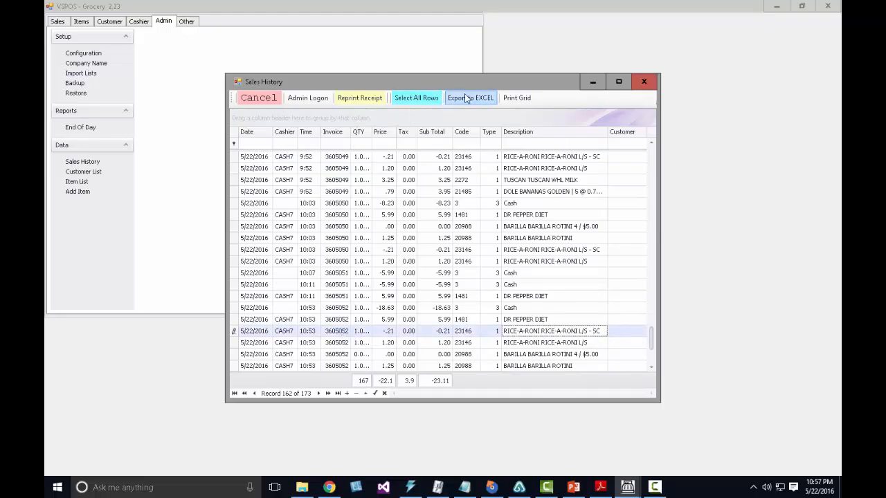
pyautogui.click(369, 104)
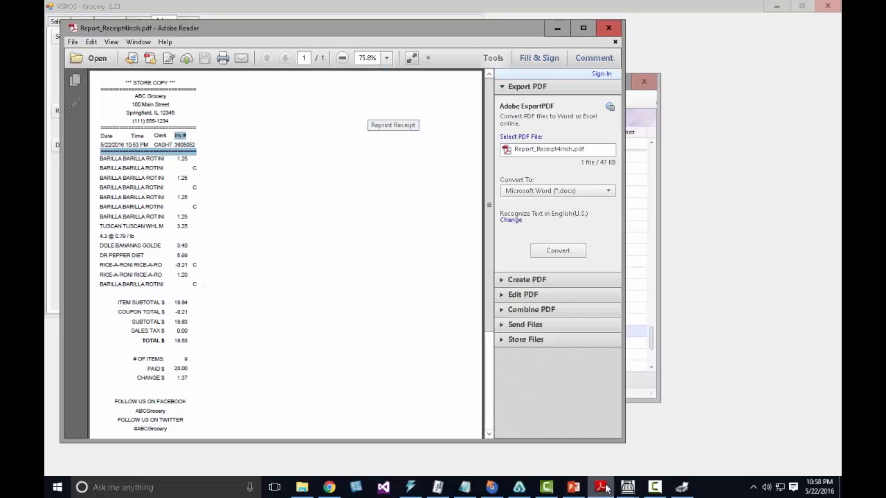
# Review the reprinted Report_Receipt4Inch.pdf, close Adobe Reader and return to VSPOS Sales History
pyautogui.click(601, 488)
pyautogui.click(608, 28)
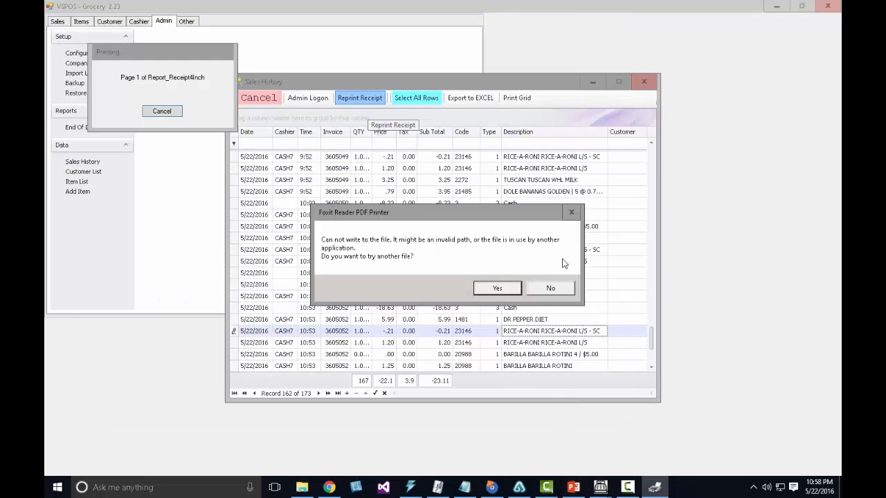
pyautogui.click(515, 289)
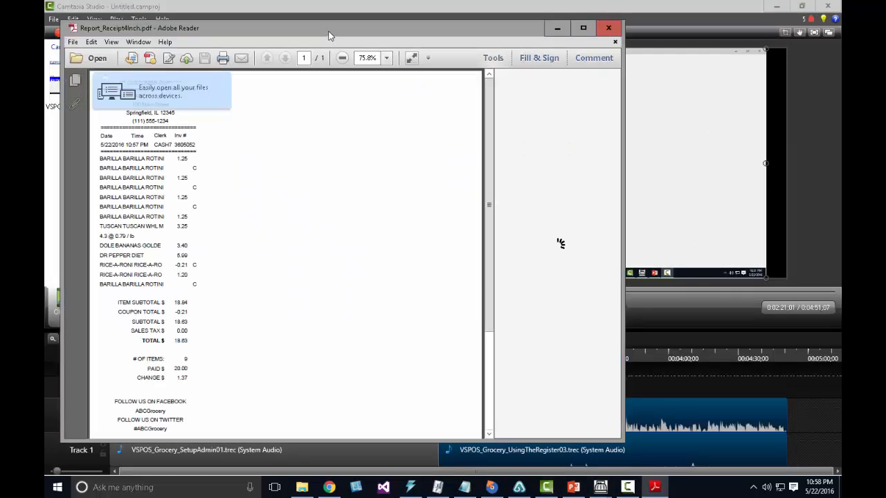
pyautogui.scroll(-3, 359, 171)
pyautogui.scroll(3, 358, 172)
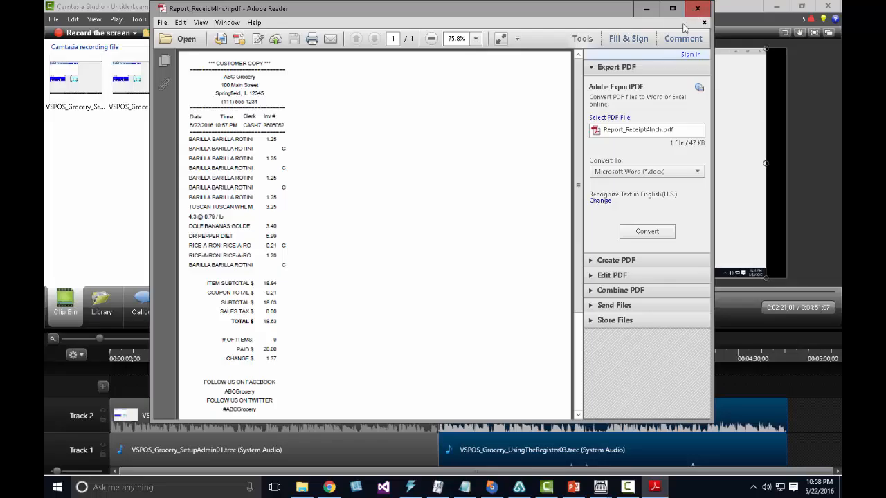
pyautogui.click(697, 8)
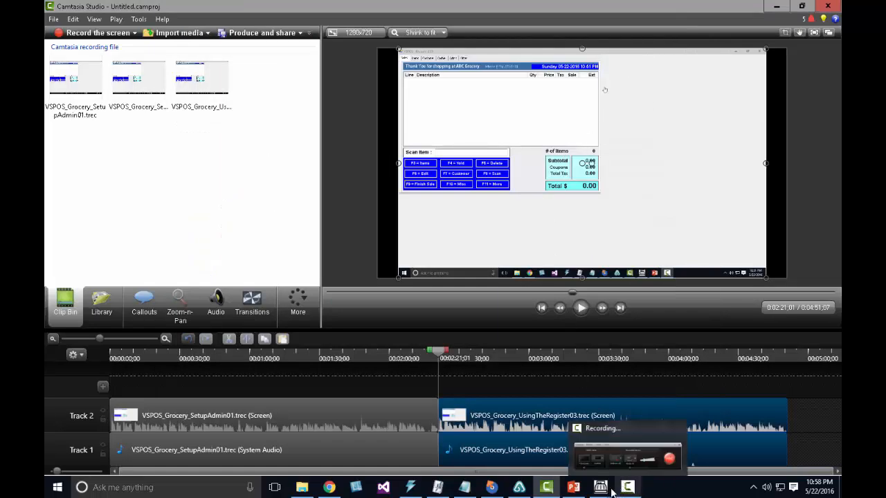
pyautogui.moveTo(601, 488)
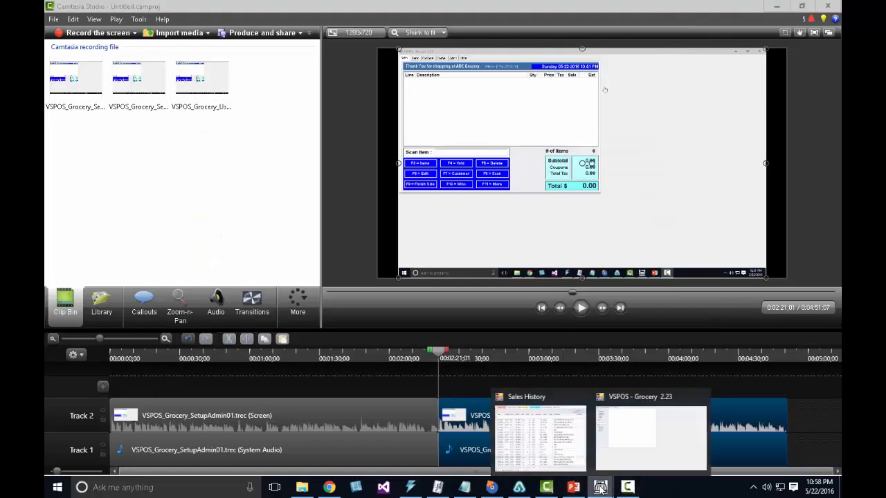
pyautogui.click(627, 455)
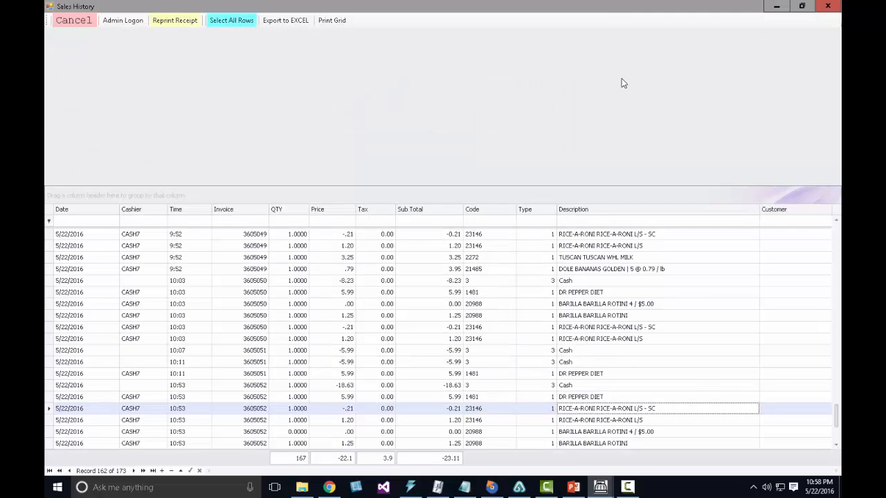
# Maximize Sales History and filter the Cashier column by 'cas'
pyautogui.click(618, 81)
pyautogui.click(155, 221)
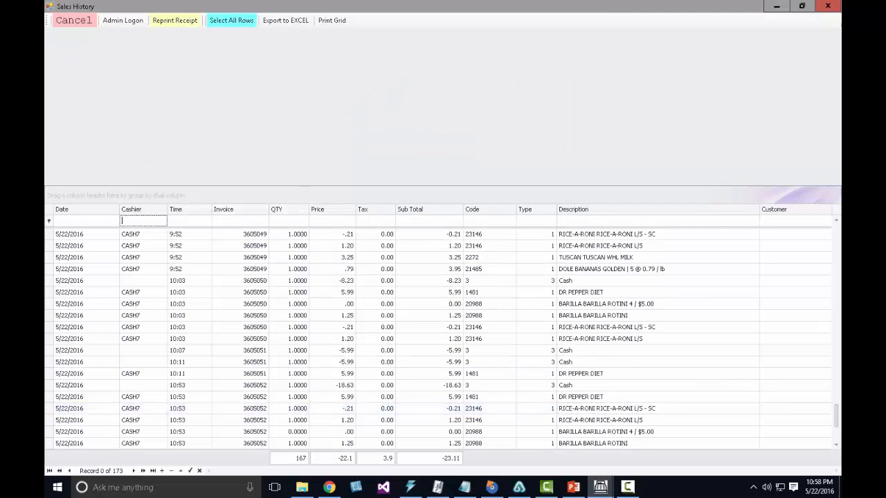
pyautogui.write('cash')
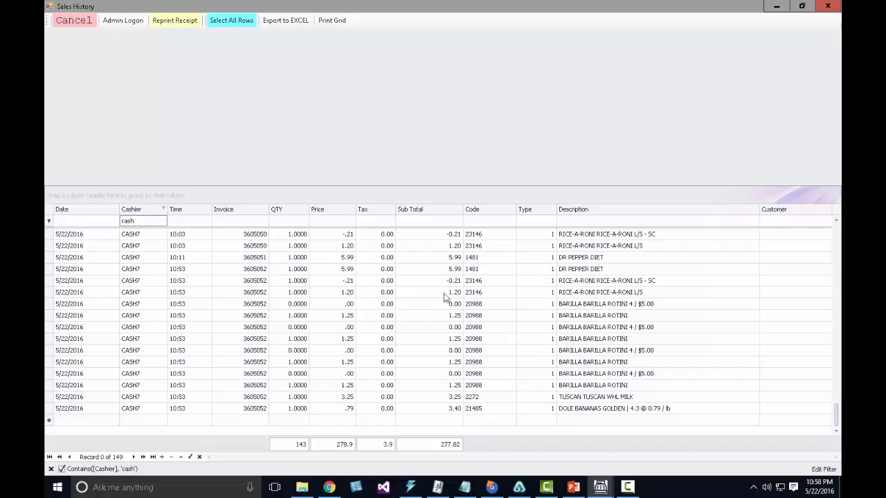
pyautogui.click(587, 338)
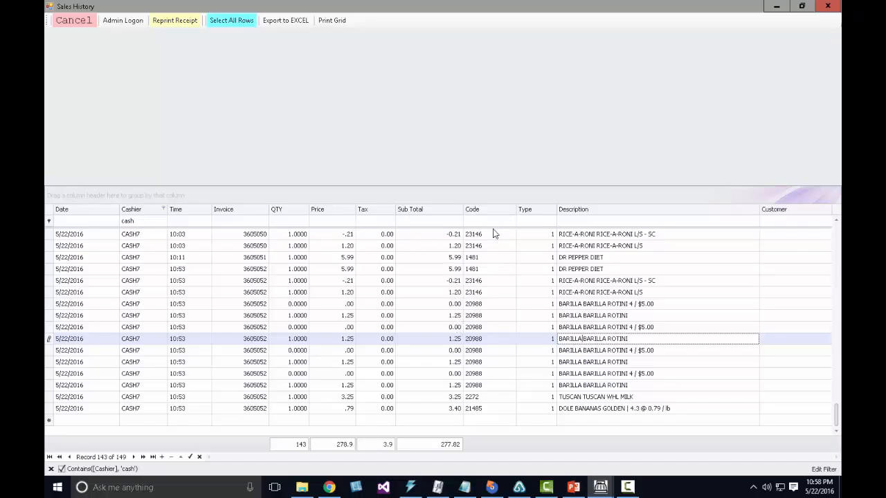
# Try a '-sc' Description filter, then clear it, leaving 149 records
pyautogui.click(612, 222)
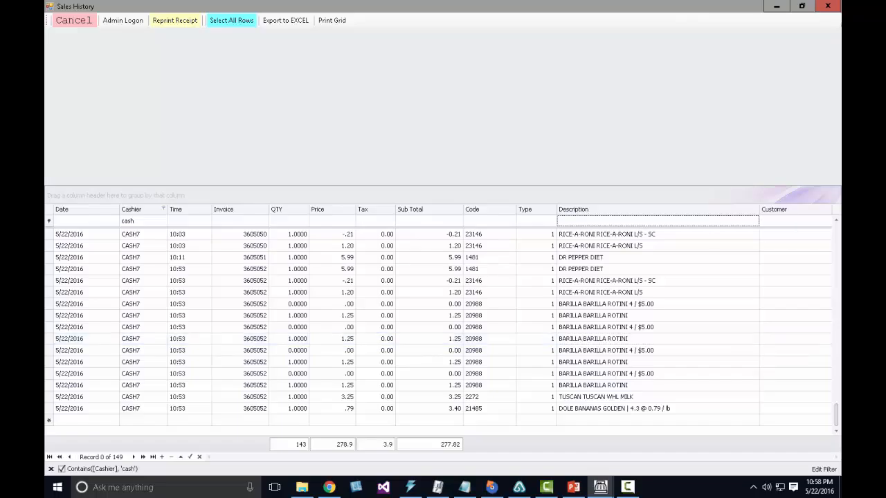
pyautogui.write('-sc')
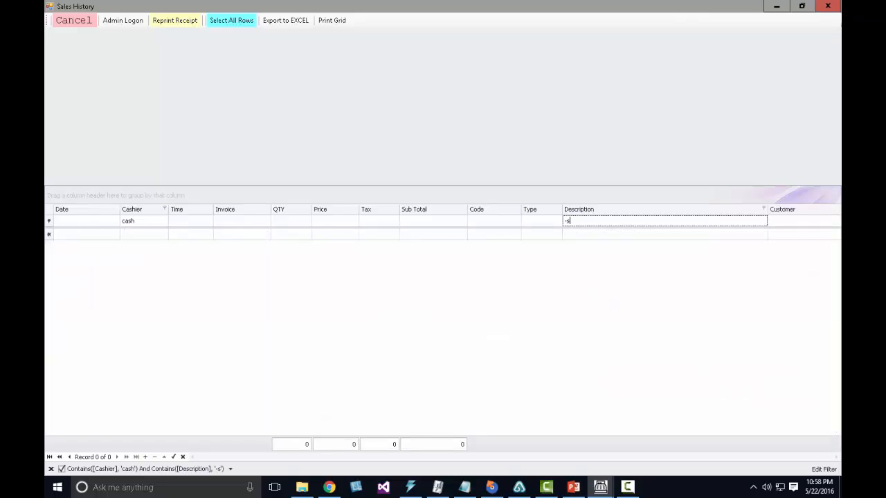
pyautogui.press('BackSpace')
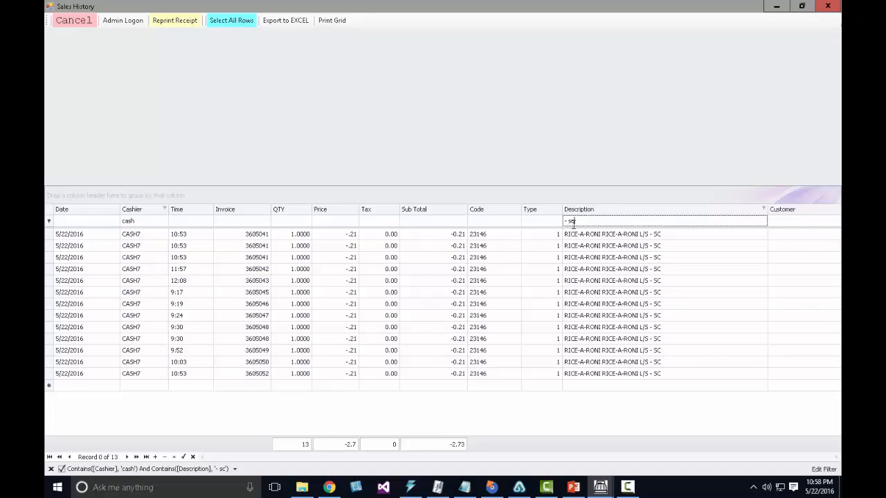
pyautogui.moveTo(573, 223); pyautogui.dragTo(561, 225)
pyautogui.press('BackSpace')
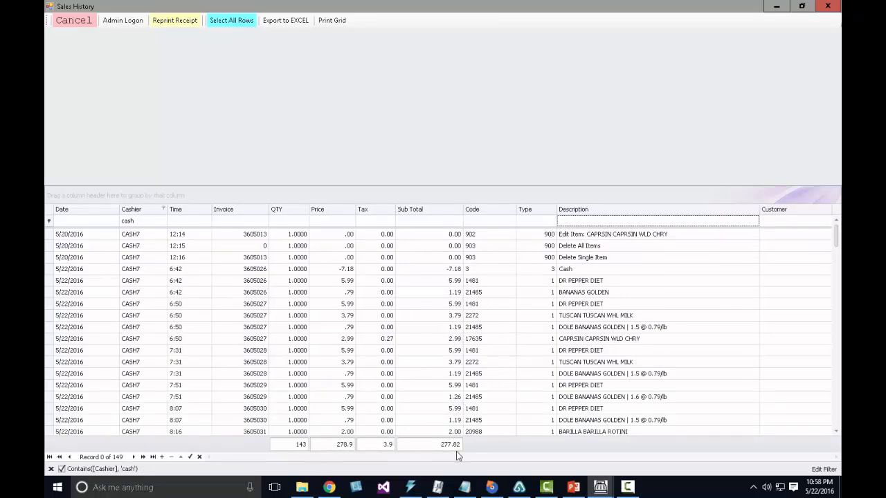
# Close Sales History, browse the 13801-record Inventory Items list, then return to the empty Sales screen
pyautogui.click(86, 25)
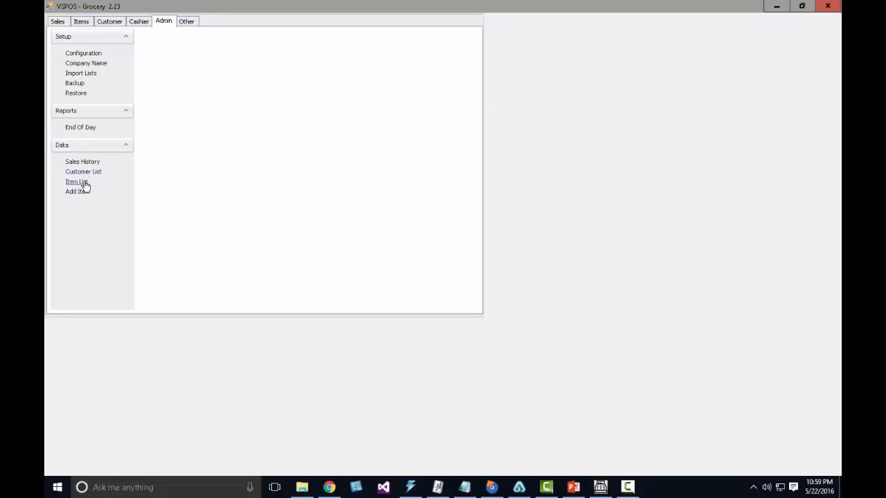
pyautogui.click(120, 182)
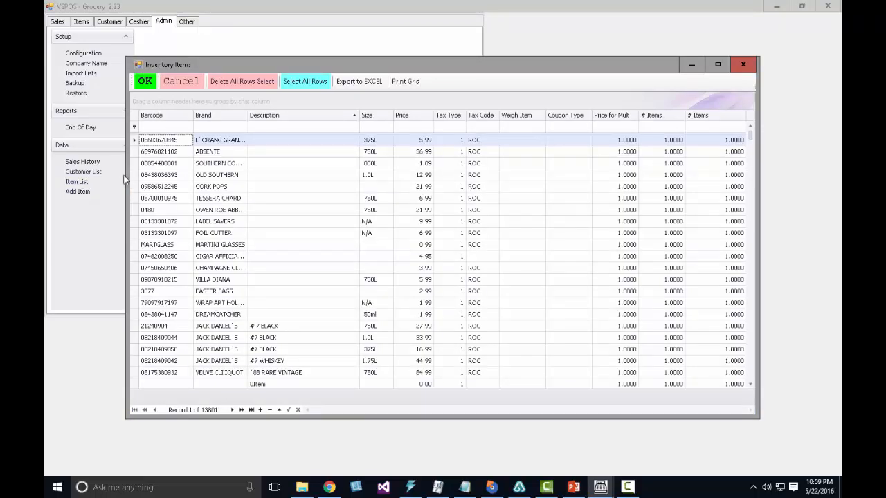
pyautogui.click(626, 178)
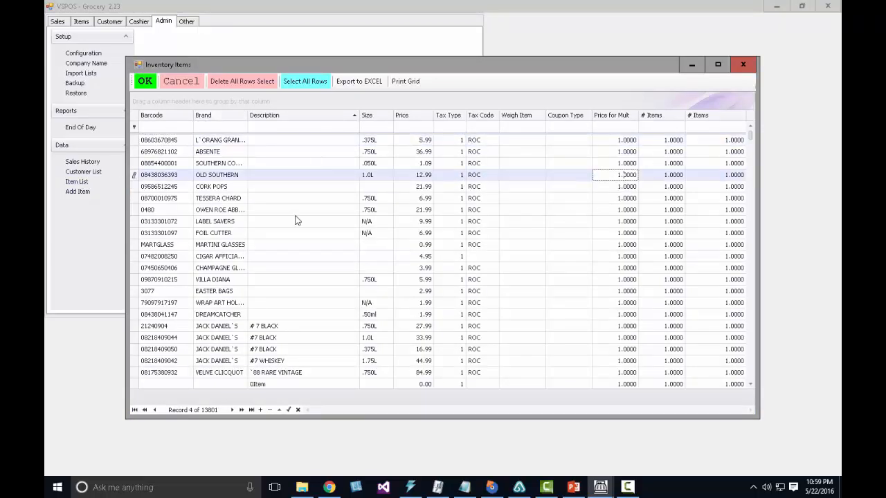
pyautogui.moveTo(748, 133); pyautogui.dragTo(752, 230)
pyautogui.click(154, 232)
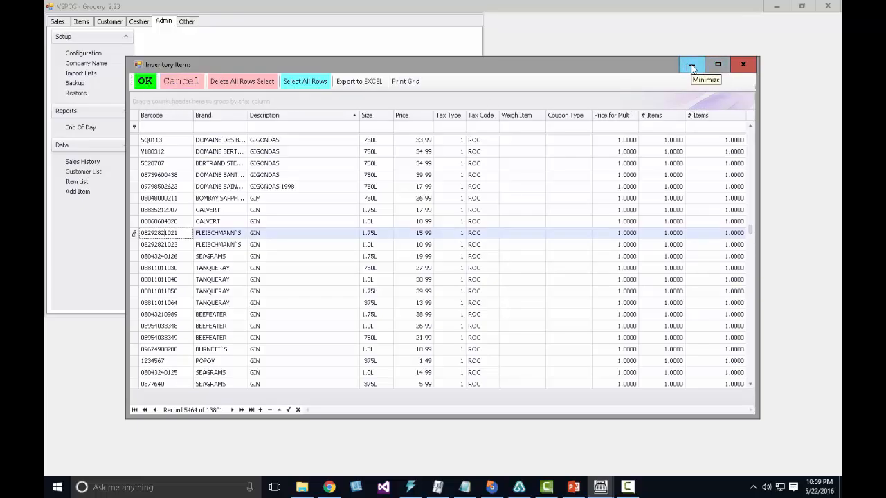
pyautogui.click(739, 65)
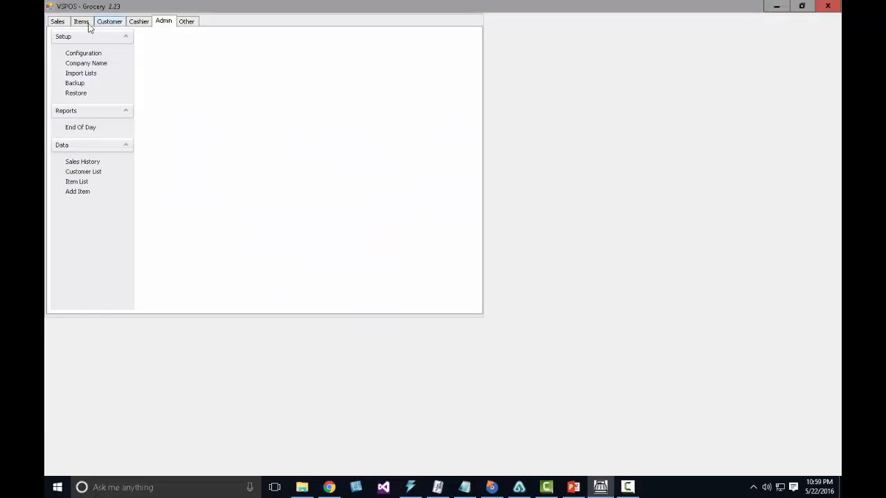
pyautogui.click(58, 21)
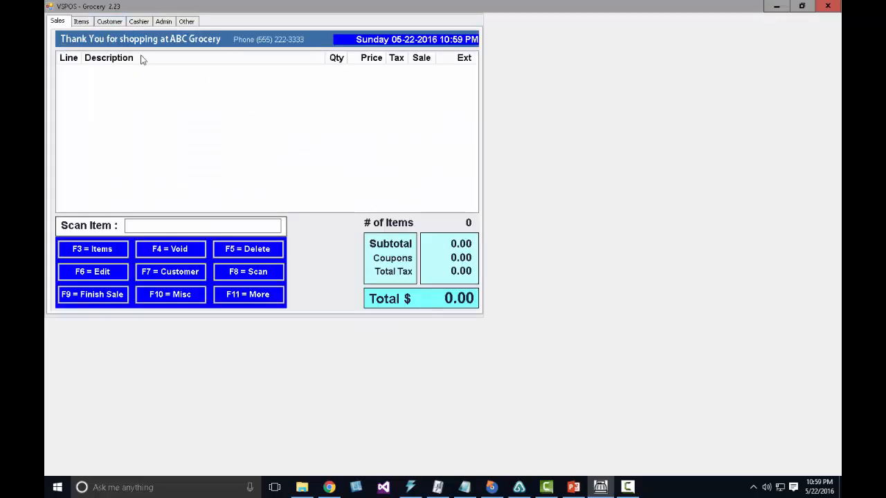